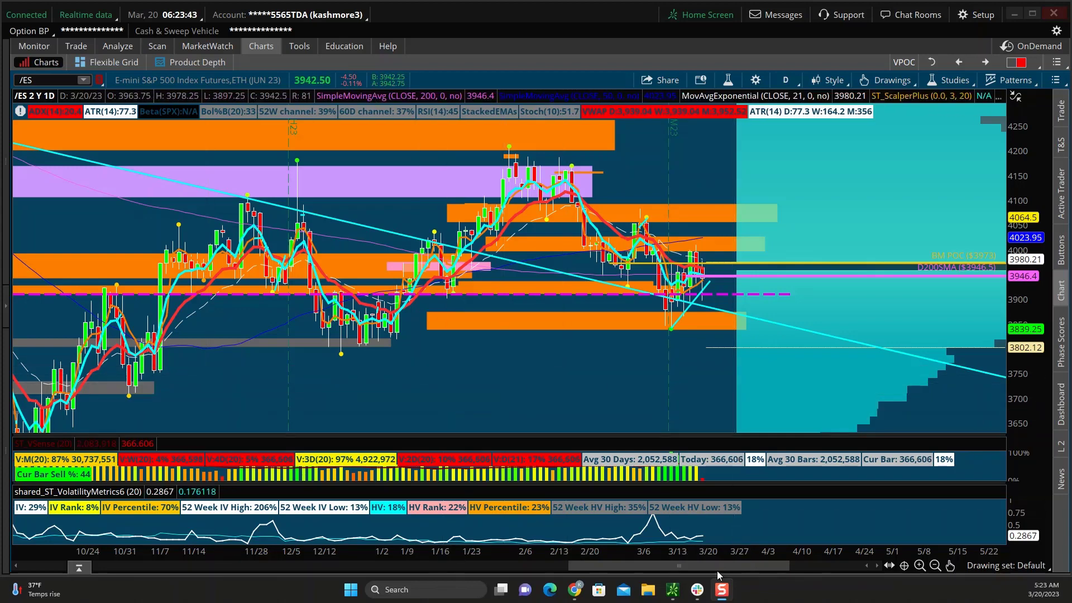
Step: Zoom the daily /ES chart in on December to March, mark the March drop, rebound and high with pen strokes, then clear them
drag(713, 554, 646, 555)
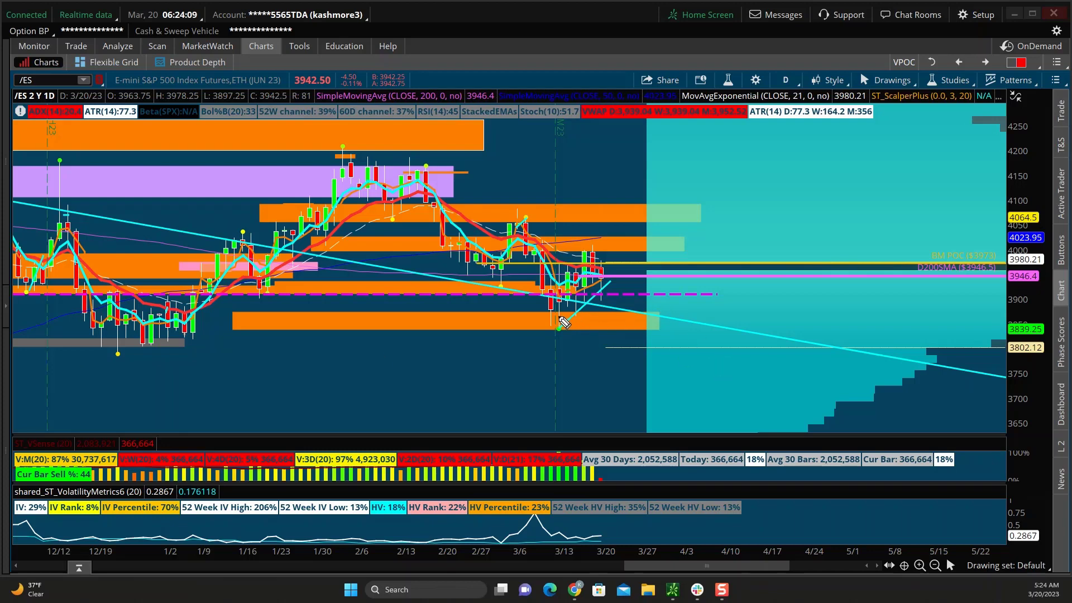
mouse_move(536, 247)
mouse_down()
mouse_move(558, 321)
mouse_move(593, 221)
mouse_move(581, 244)
mouse_up()
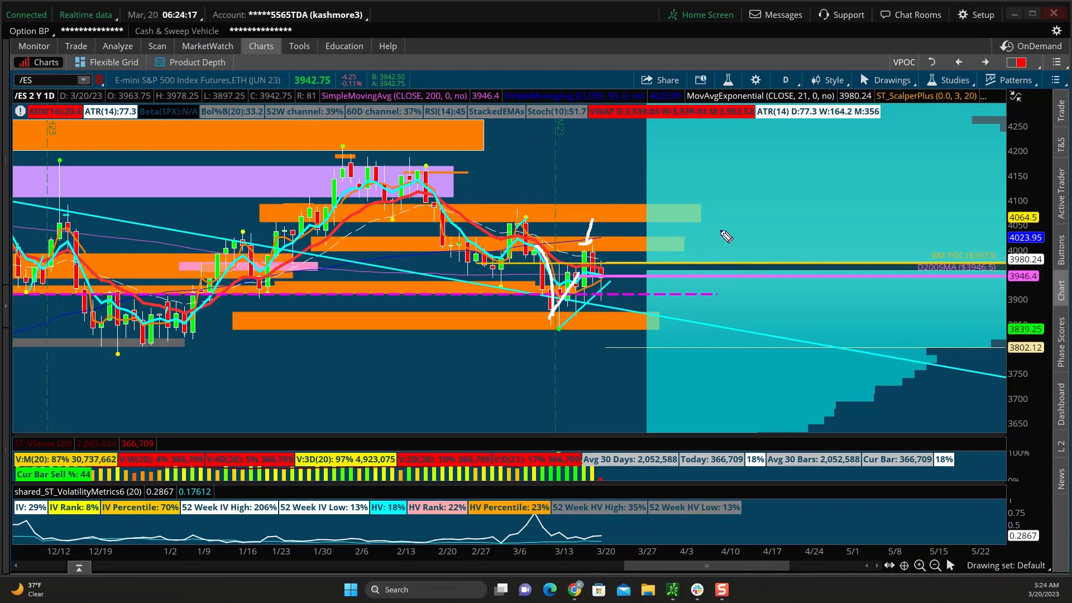
mouse_move(718, 216)
mouse_down()
mouse_move(718, 258)
mouse_move(697, 253)
mouse_up()
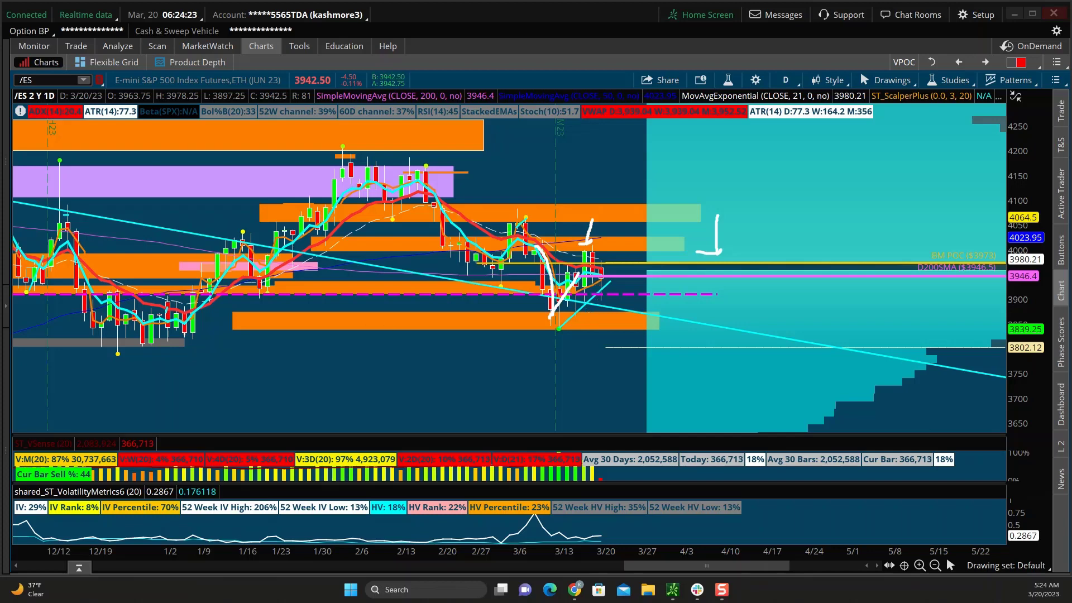
key(e)
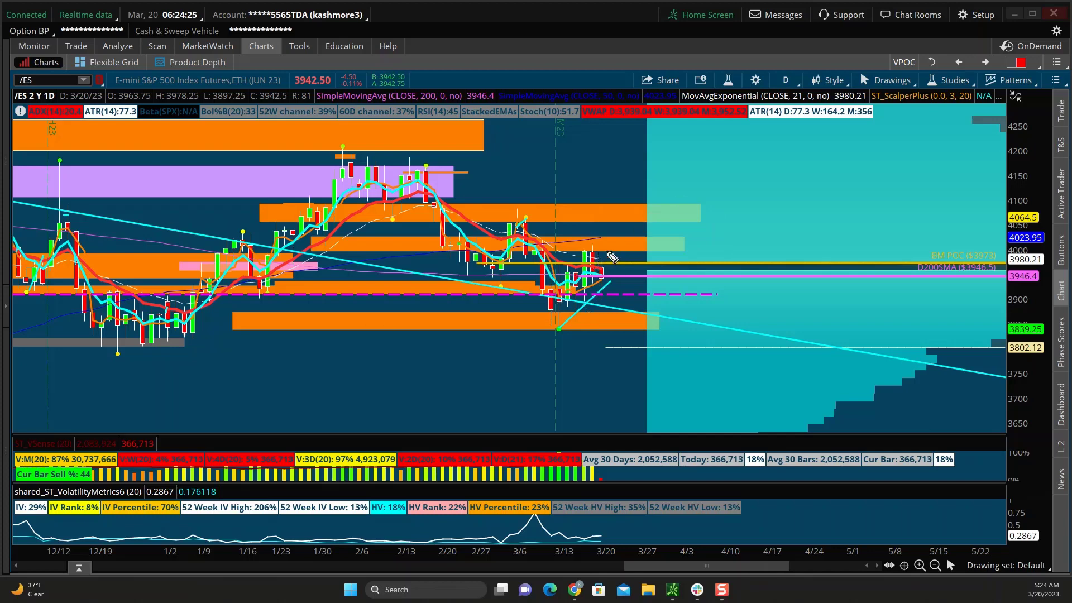
Step: Box the March price range around the 200-day average with the pen, add a downward arrow above it, and clear the marks
mouse_move(615, 251)
mouse_down()
mouse_move(612, 306)
mouse_move(525, 317)
mouse_move(532, 245)
mouse_move(621, 245)
mouse_up()
mouse_move(562, 174)
mouse_down()
mouse_move(570, 239)
mouse_move(579, 221)
mouse_move(570, 239)
mouse_up()
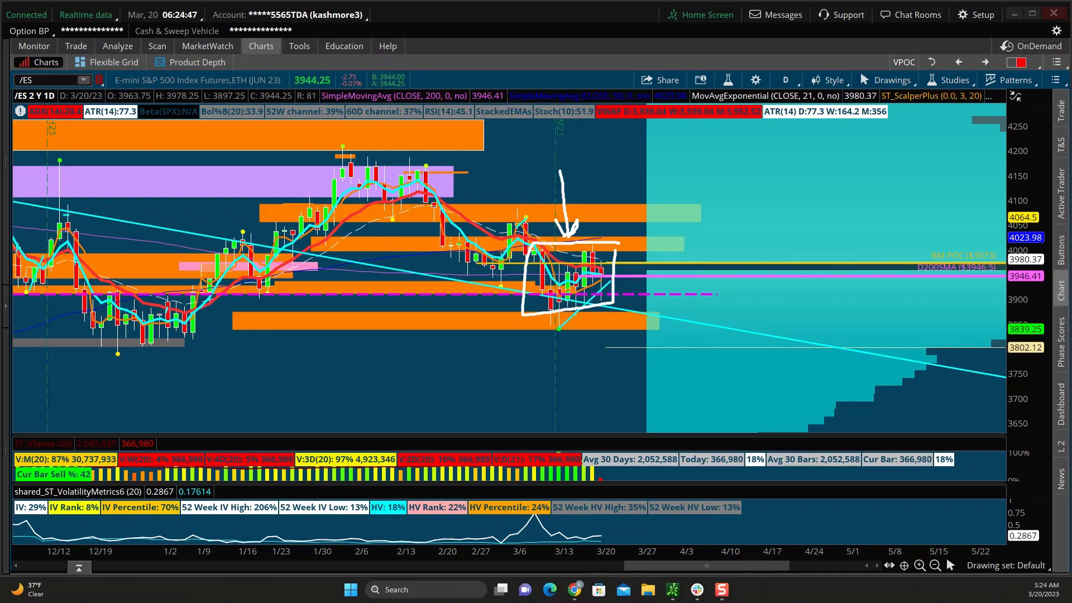
key(Escape)
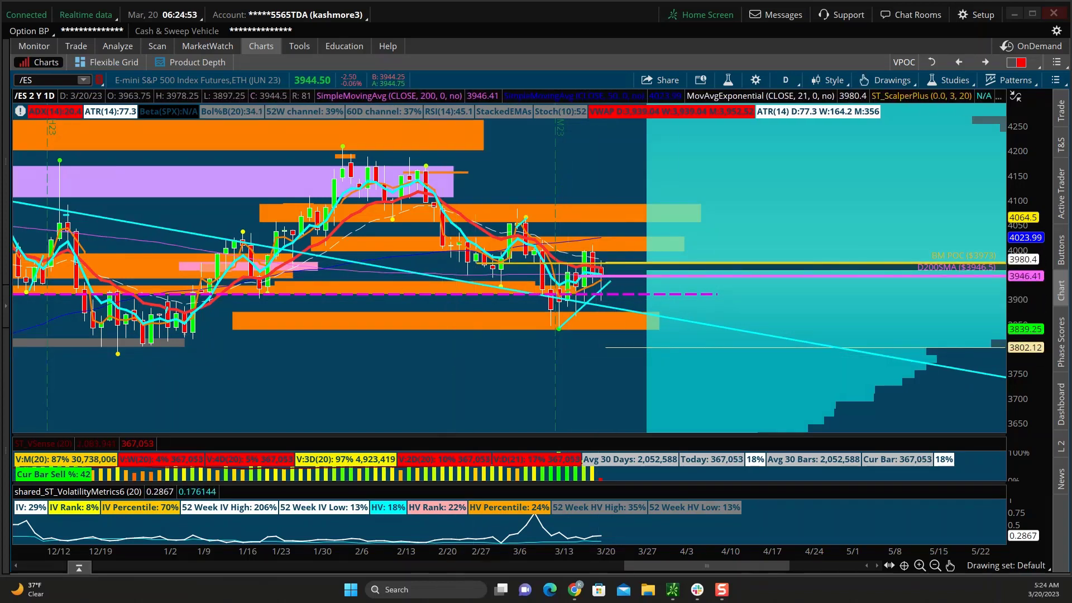
Step: Switch to the Forex Factory page in Chrome, outline the Mar 20 calendar events with the pen, and clear the outline
key(alt+Tab)
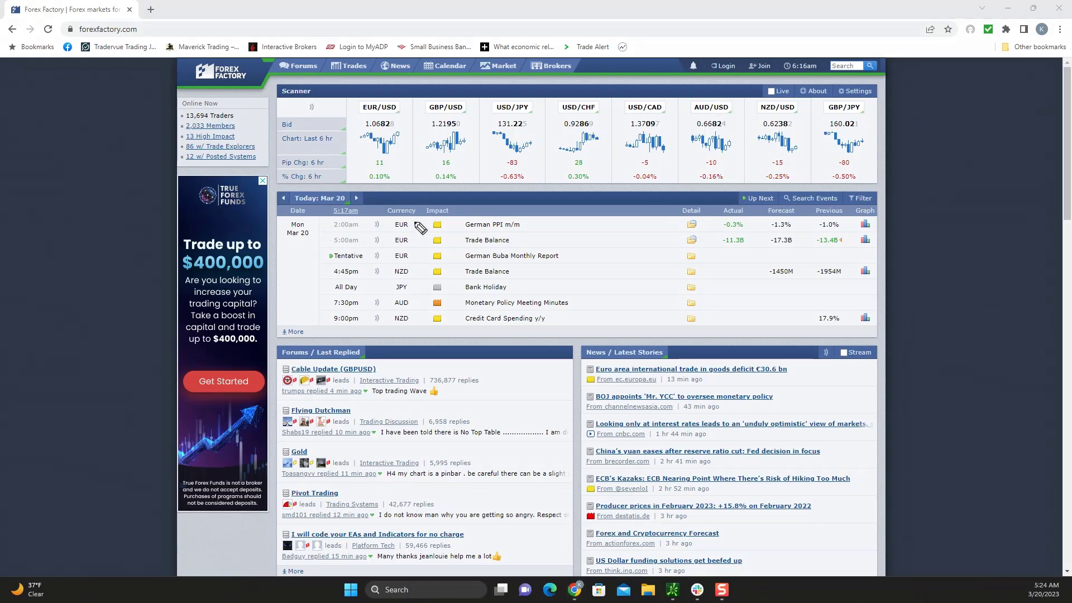
mouse_move(339, 205)
mouse_down()
mouse_move(563, 206)
mouse_move(598, 335)
mouse_move(308, 338)
mouse_move(362, 201)
mouse_up()
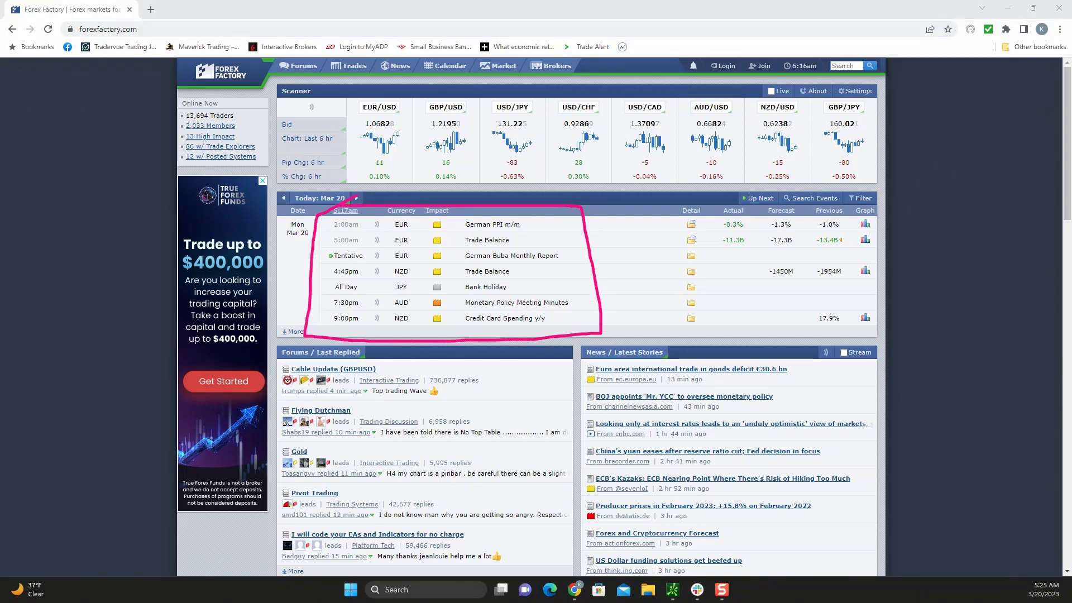
key(Escape)
Step: Show the Mar 22, 2023 calendar and temporarily outline the FOMC and Federal Funds Rate events from 1:00pm to 1:30pm
click(357, 198)
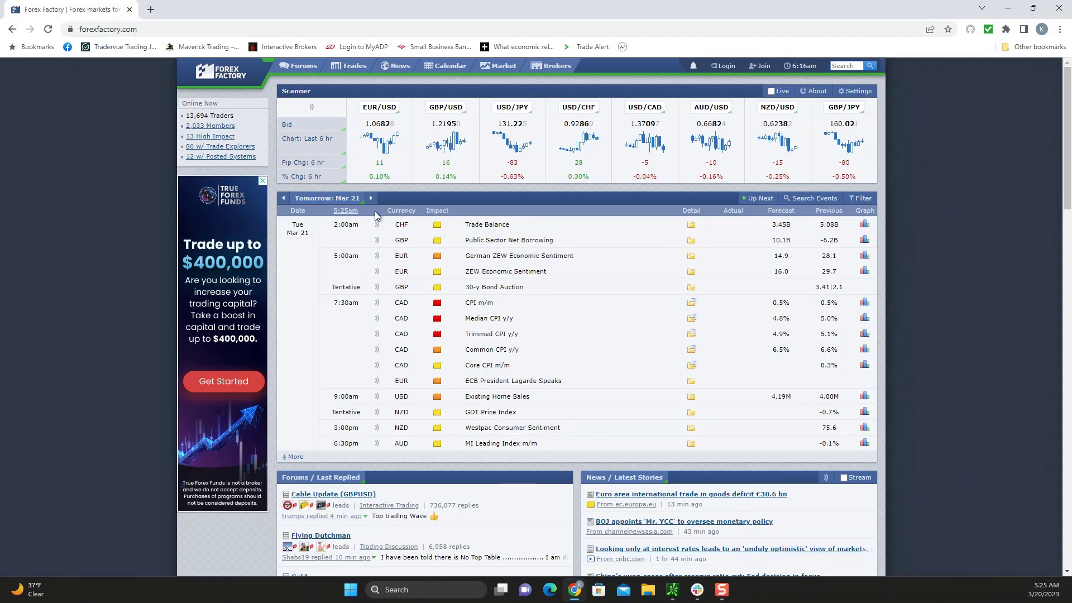
click(370, 199)
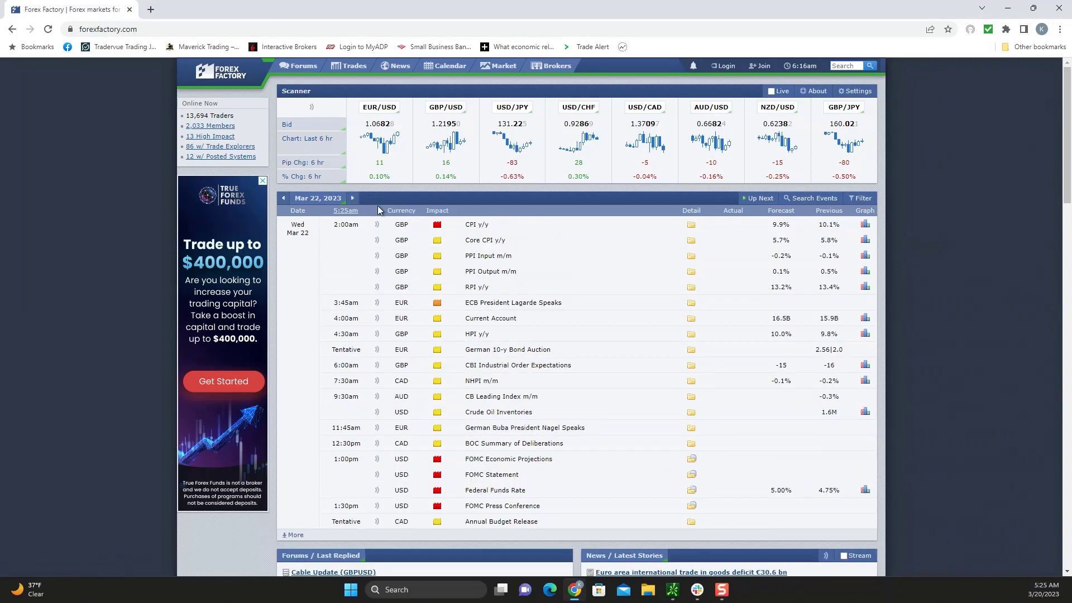
drag(355, 196, 346, 211)
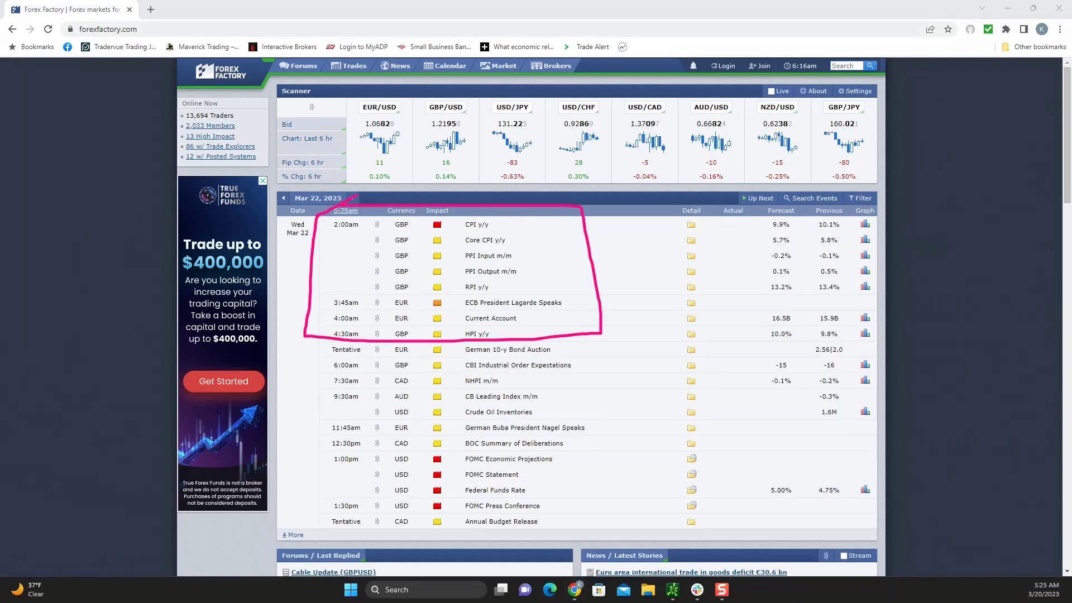
key(Escape)
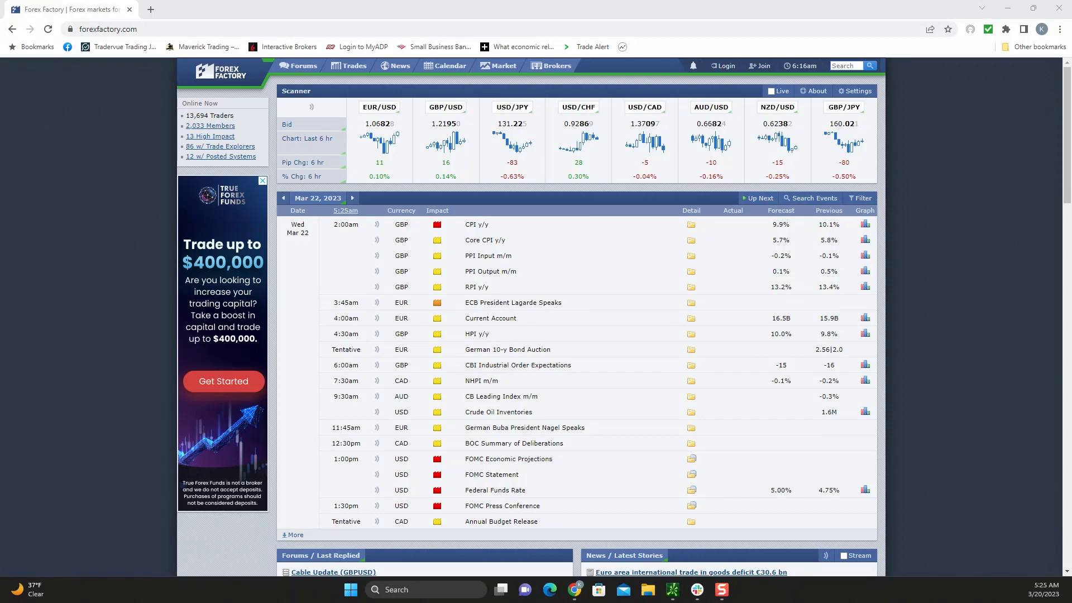
mouse_move(371, 450)
mouse_down()
mouse_move(505, 450)
mouse_move(593, 509)
mouse_move(572, 519)
mouse_move(321, 518)
mouse_move(322, 451)
mouse_move(366, 448)
mouse_up()
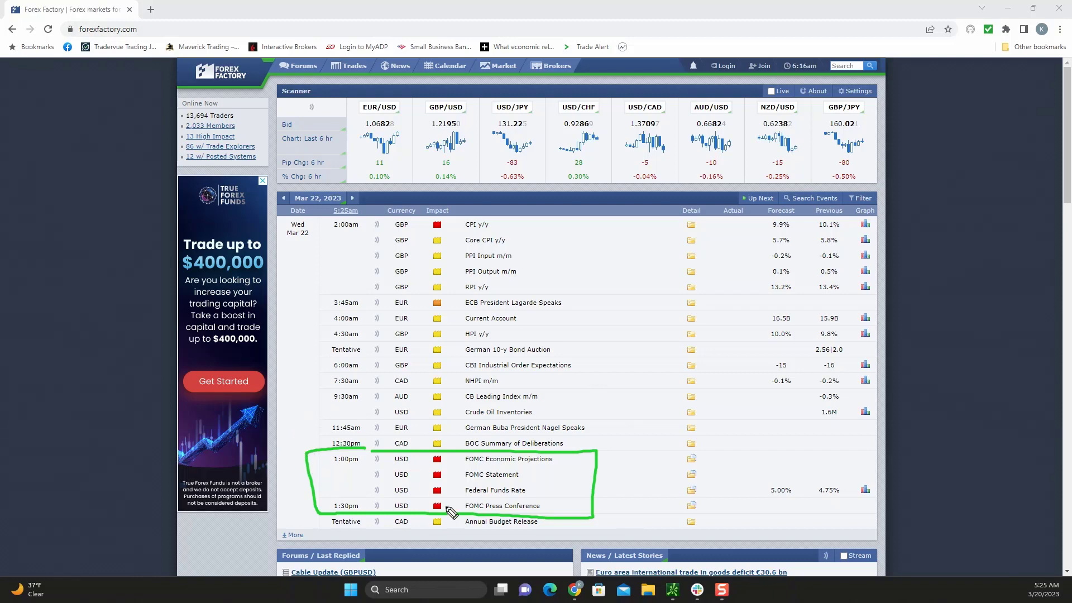
key(Escape)
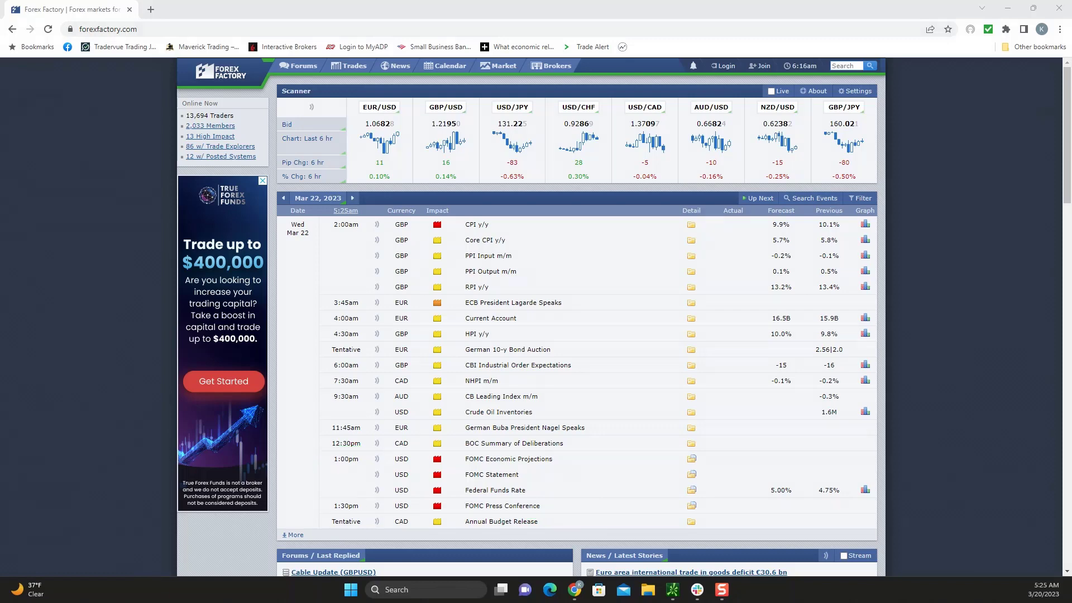
Step: Return the economic calendar to Mar 20 and minimize the browser to get back to the /ES chart in thinkorswim
click(283, 198)
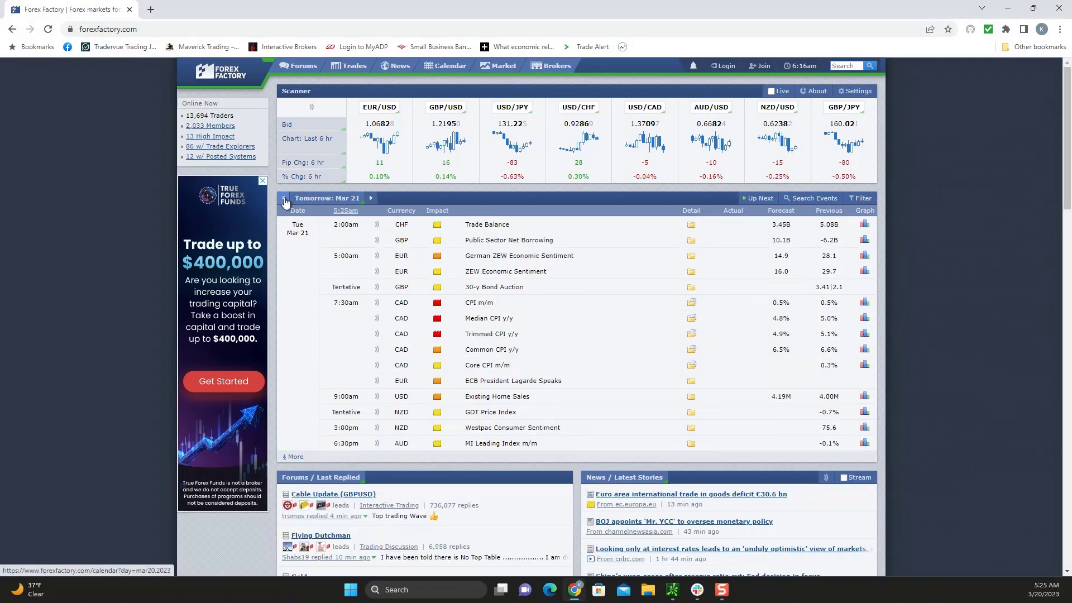
click(283, 198)
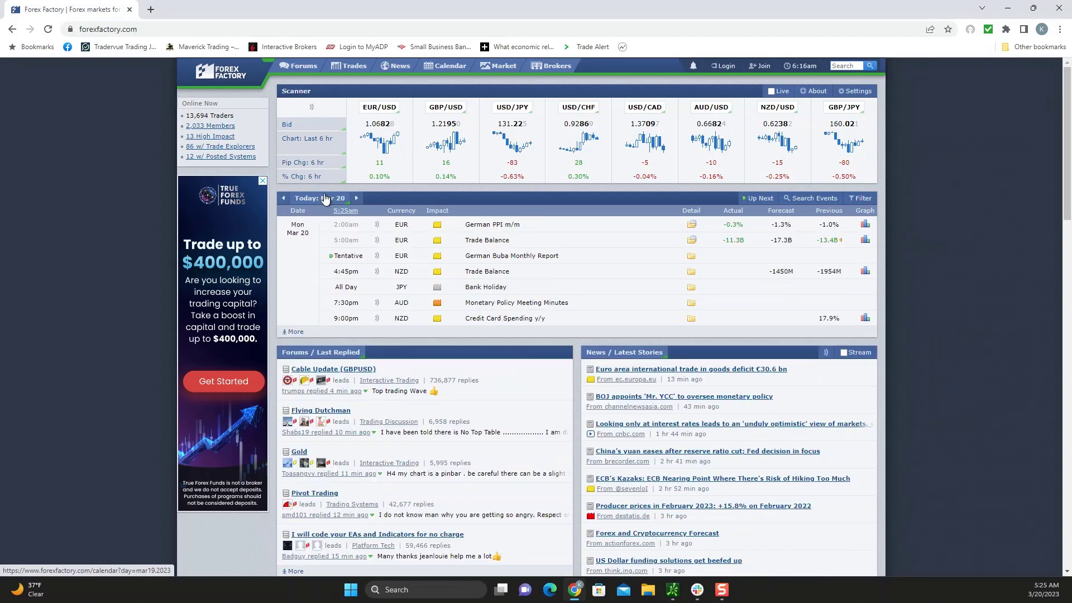
click(1008, 8)
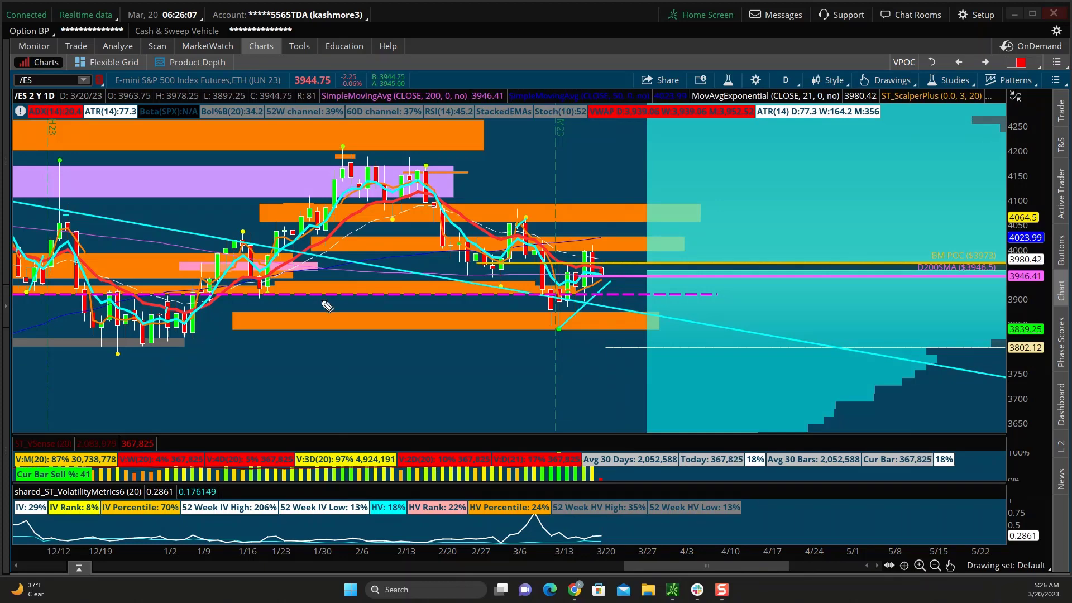
Step: Draw pen marks for the February–March decline, the rebound from the March low and its rising trendline, and clear them
mouse_move(483, 175)
mouse_down()
mouse_move(557, 232)
mouse_move(519, 231)
mouse_up()
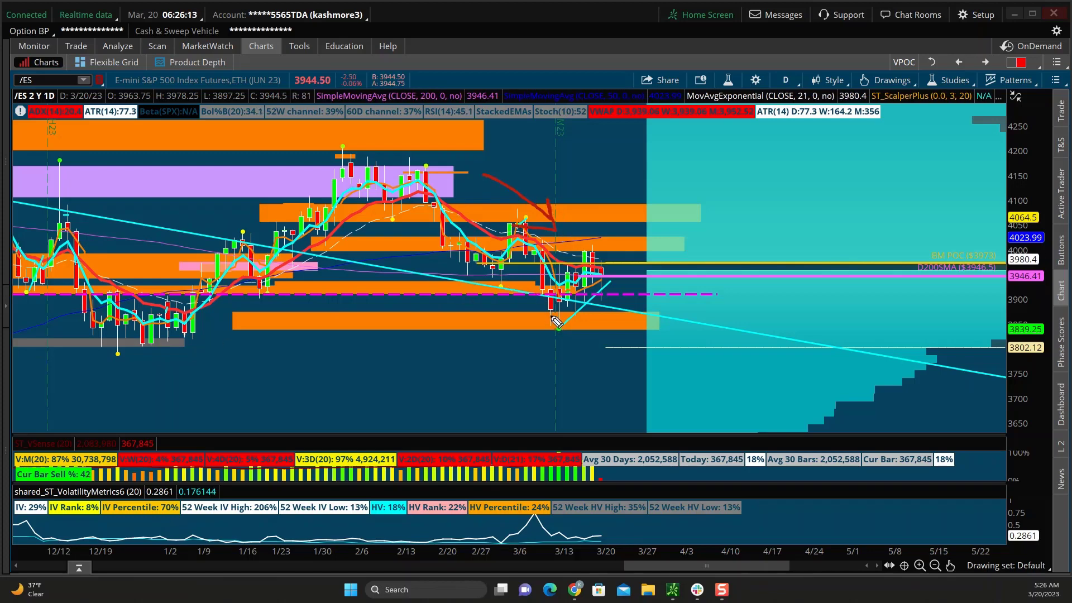
mouse_move(553, 291)
mouse_down()
mouse_move(560, 319)
mouse_move(598, 257)
mouse_up()
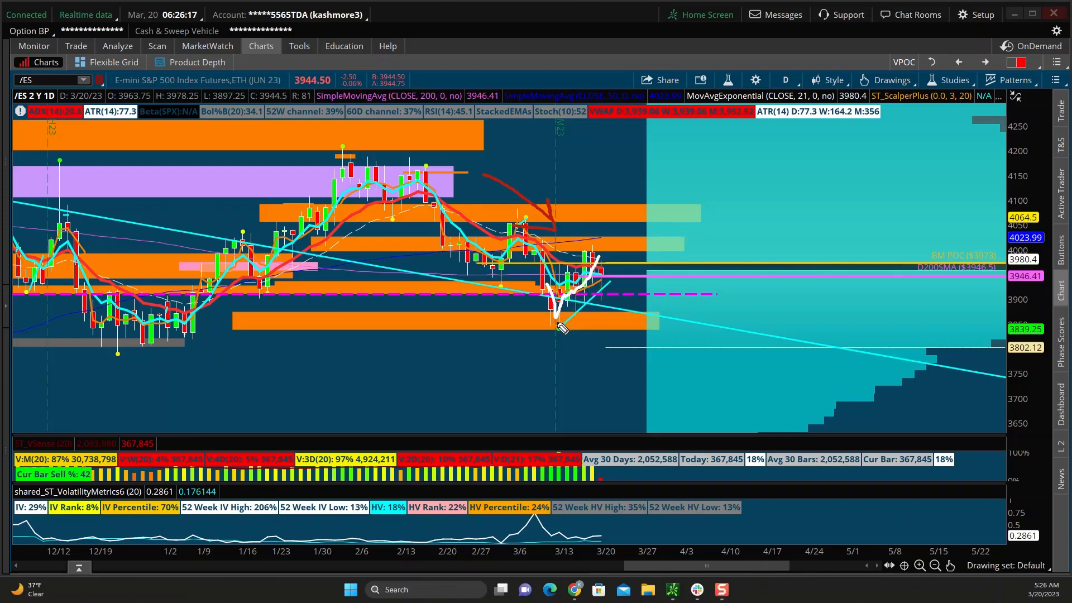
drag(561, 331, 621, 274)
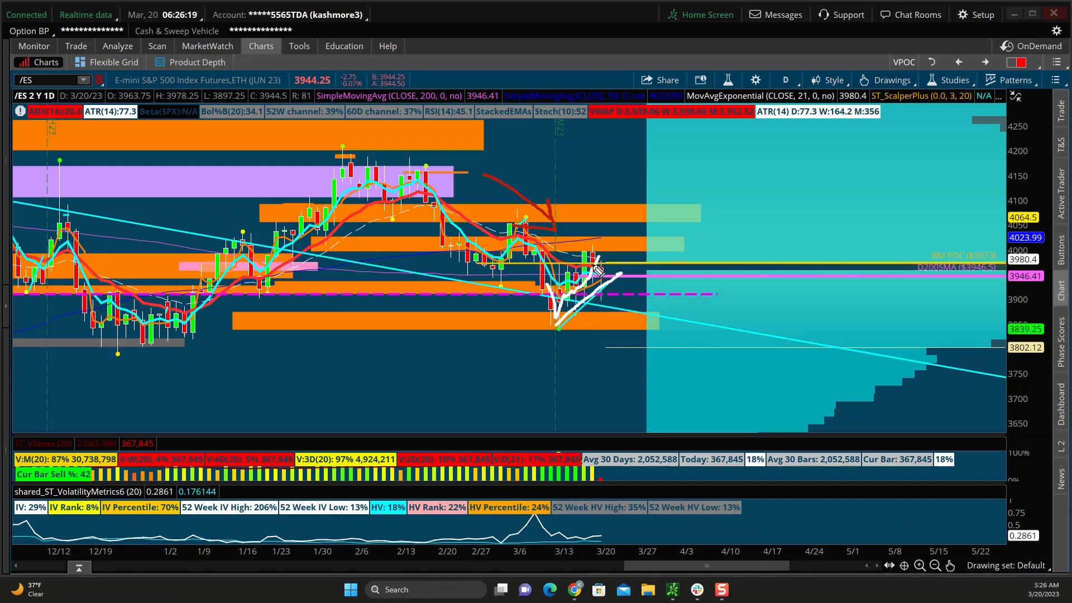
drag(600, 337, 602, 307)
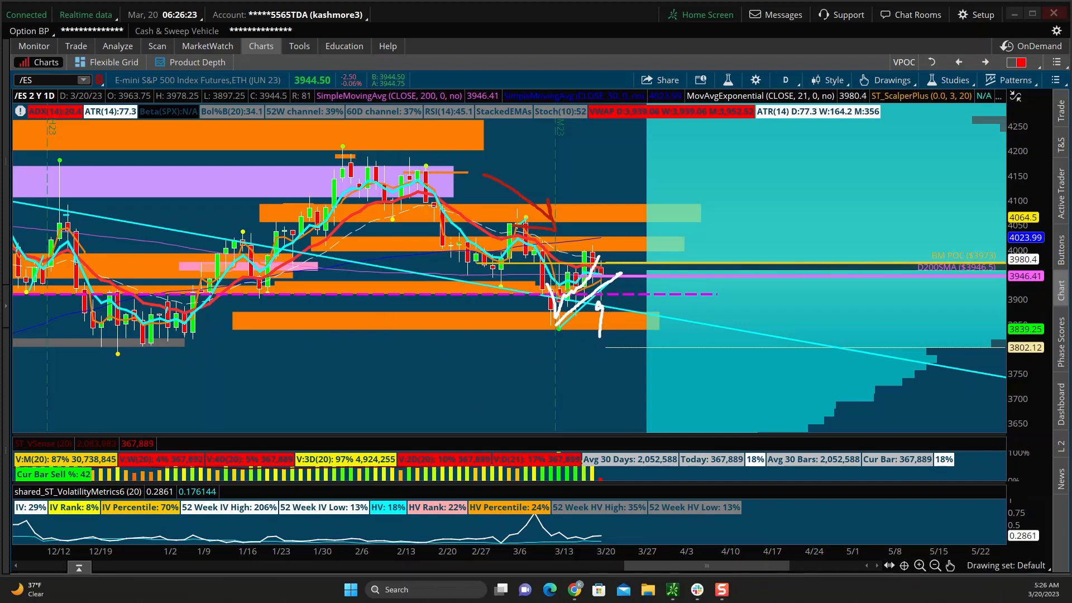
key(Escape)
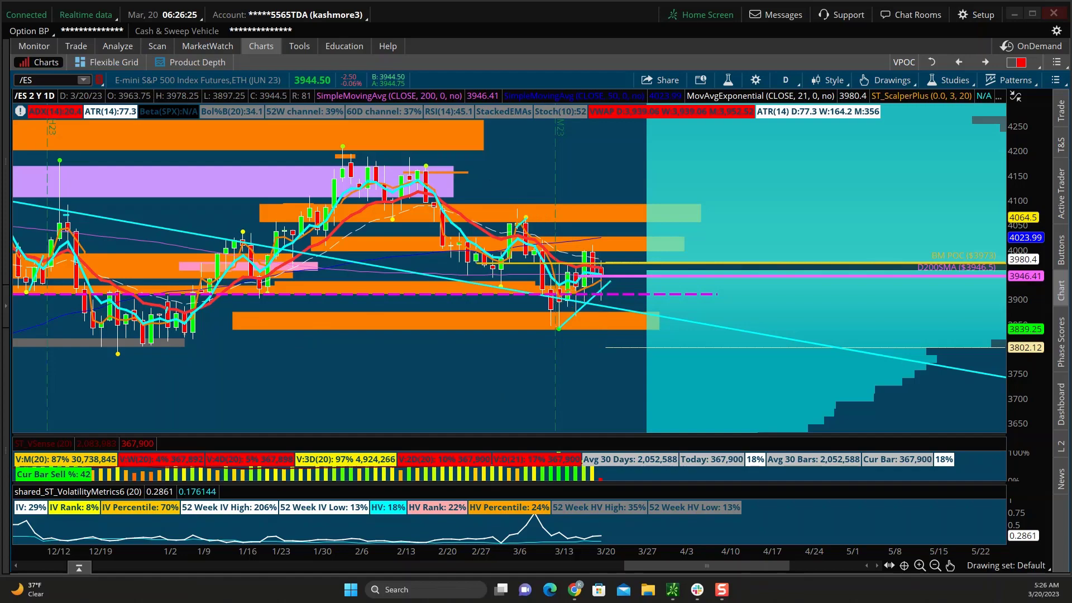
Step: Expand the daily chart back to May, temporarily mark price reactions at the dashed magenta level with arrows, and span the orange zone beneath it
drag(161, 551, 418, 571)
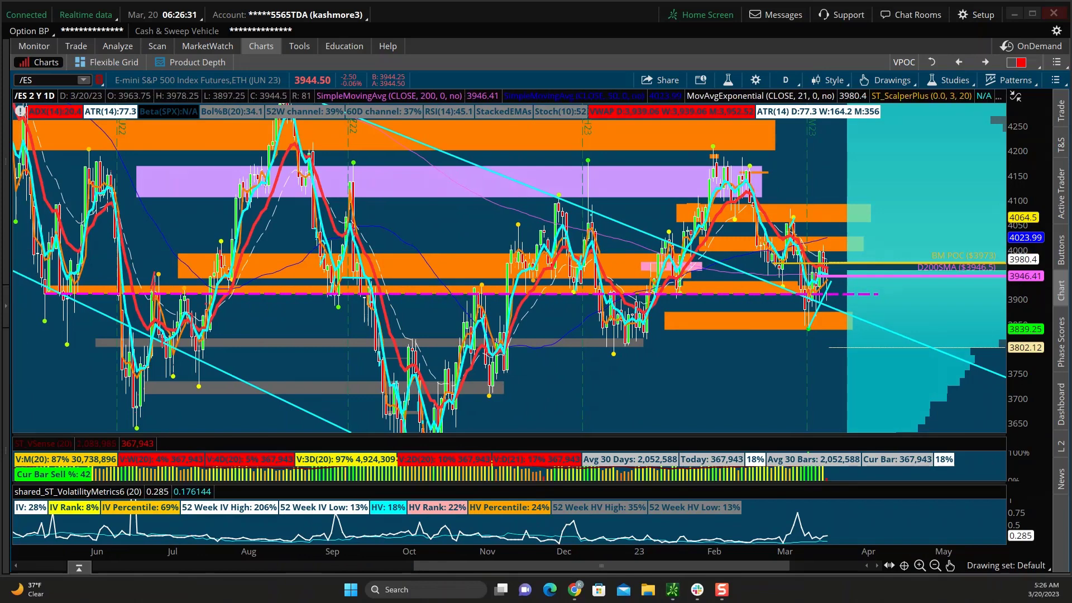
drag(60, 342, 56, 314)
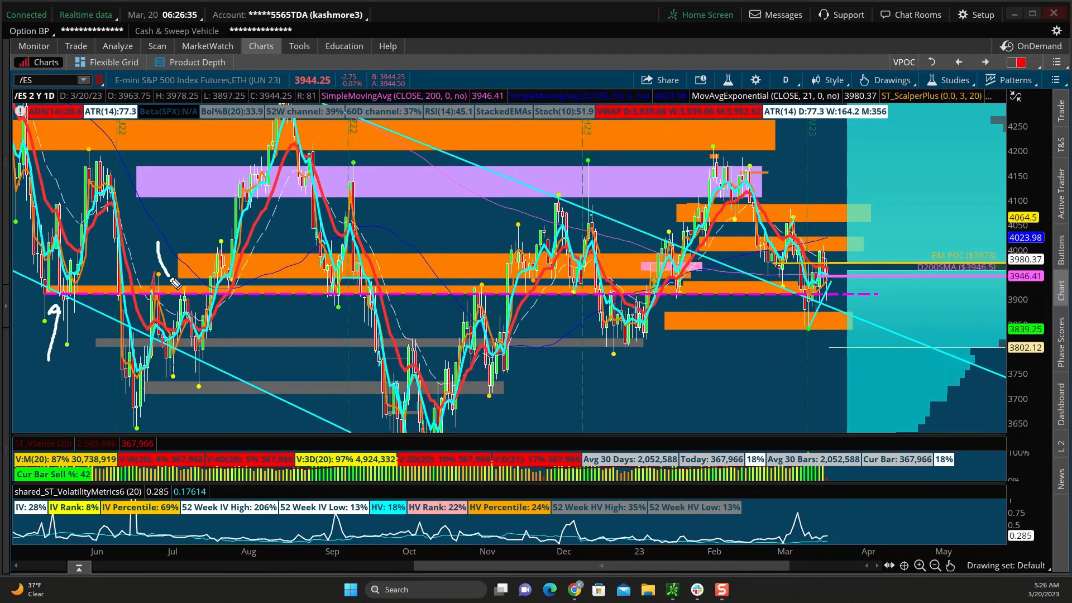
mouse_move(171, 279)
mouse_down()
mouse_move(179, 276)
mouse_move(170, 282)
mouse_up()
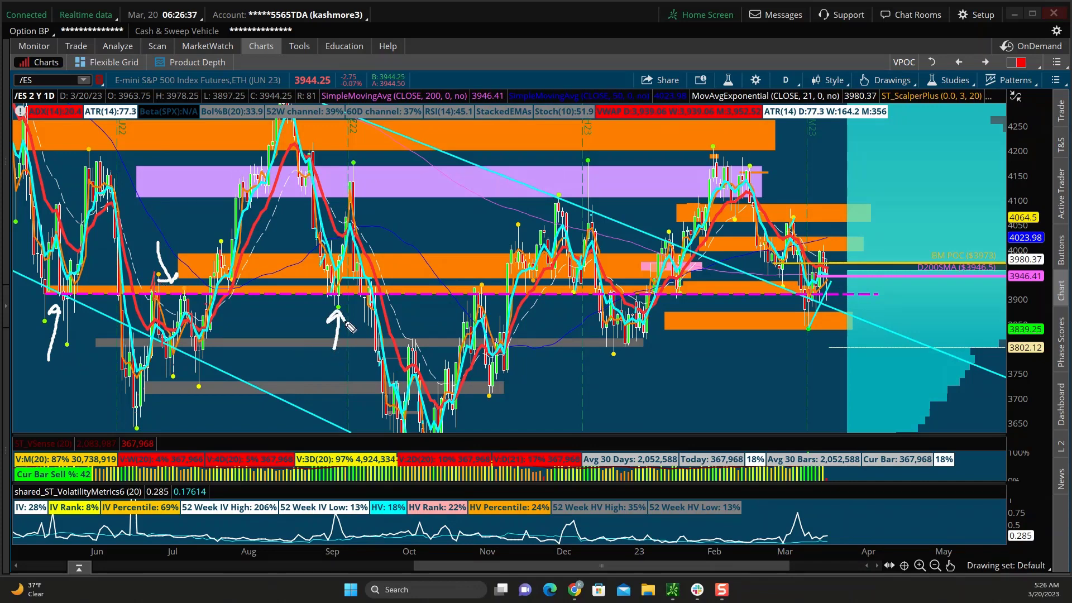
mouse_move(370, 270)
mouse_down()
mouse_move(374, 282)
mouse_move(387, 266)
mouse_up()
mouse_move(477, 252)
mouse_down()
mouse_move(474, 277)
mouse_move(464, 272)
mouse_up()
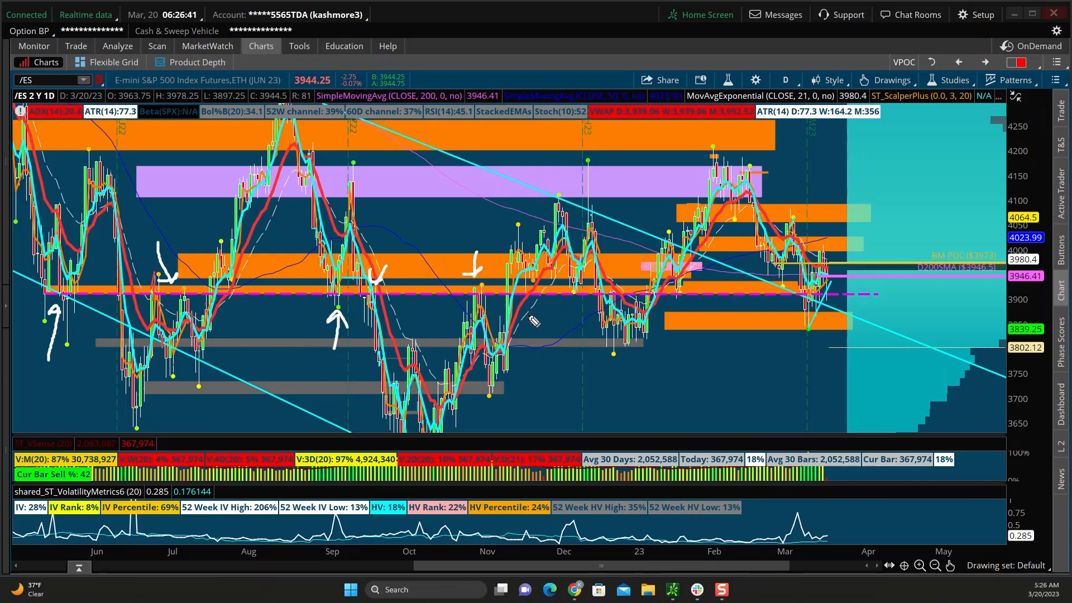
drag(511, 303, 576, 310)
mouse_move(629, 258)
mouse_down()
mouse_move(632, 283)
mouse_move(607, 277)
mouse_up()
drag(672, 311, 690, 347)
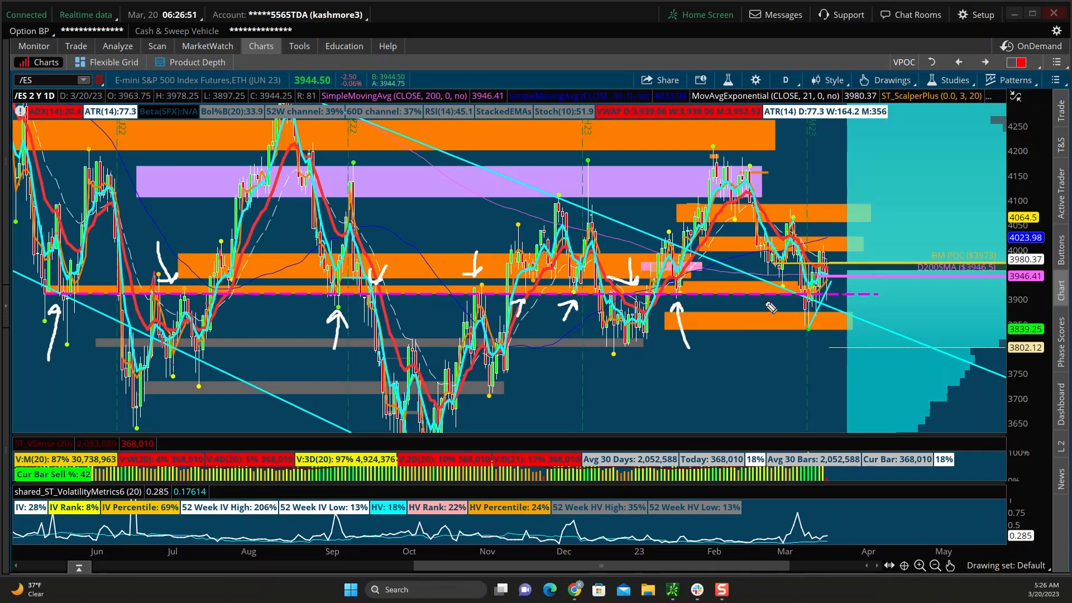
drag(798, 319, 668, 330)
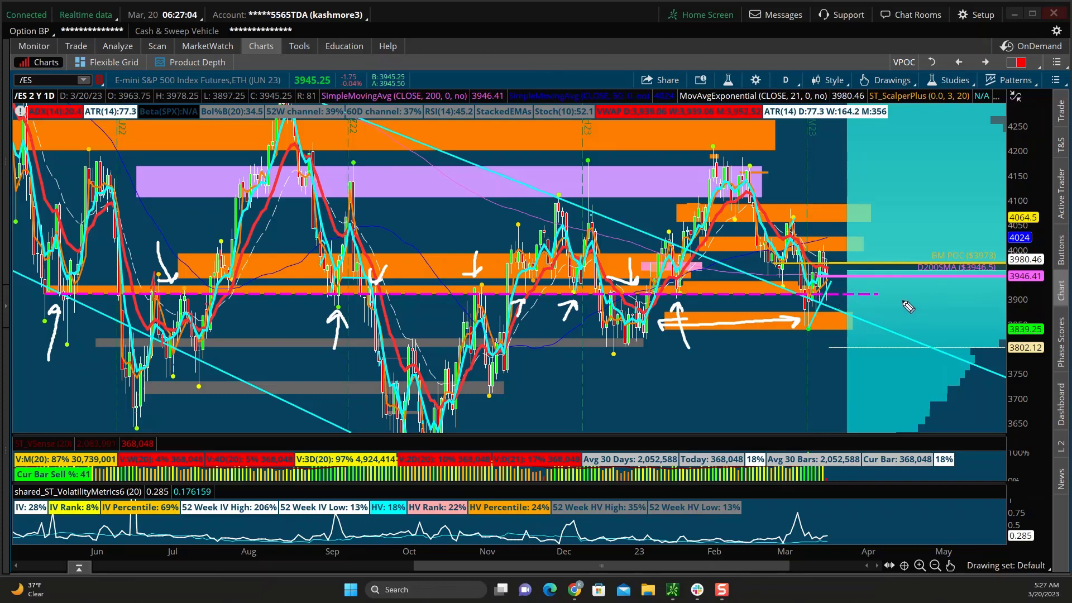
key(Escape)
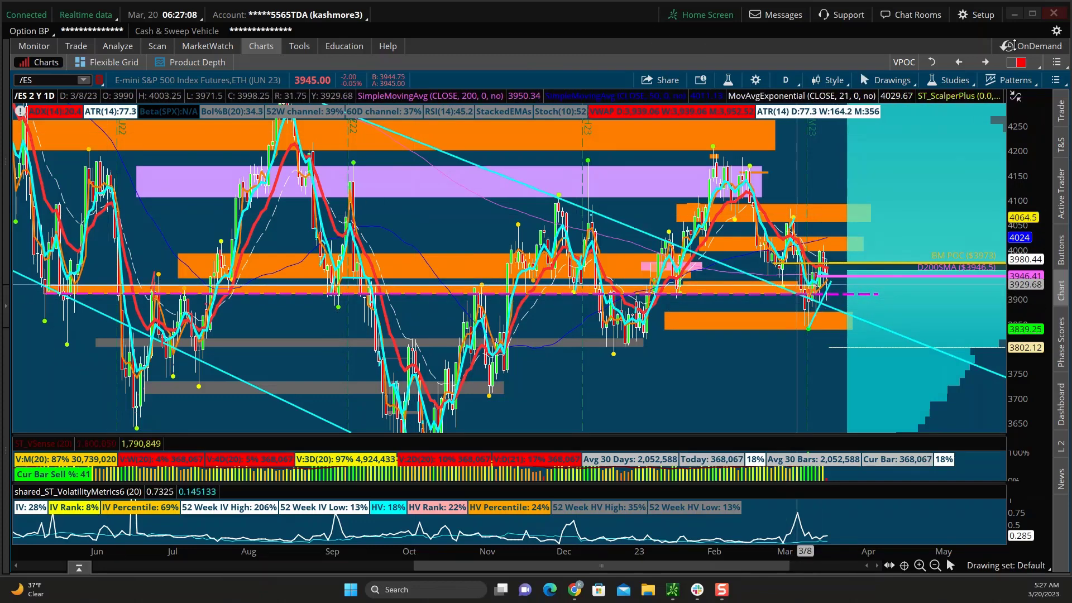
Step: Minimize the main thinkorswim window and bring up the window with the three /ES charts at 1h, 30m and 15m
click(1014, 13)
mouse_move(666, 584)
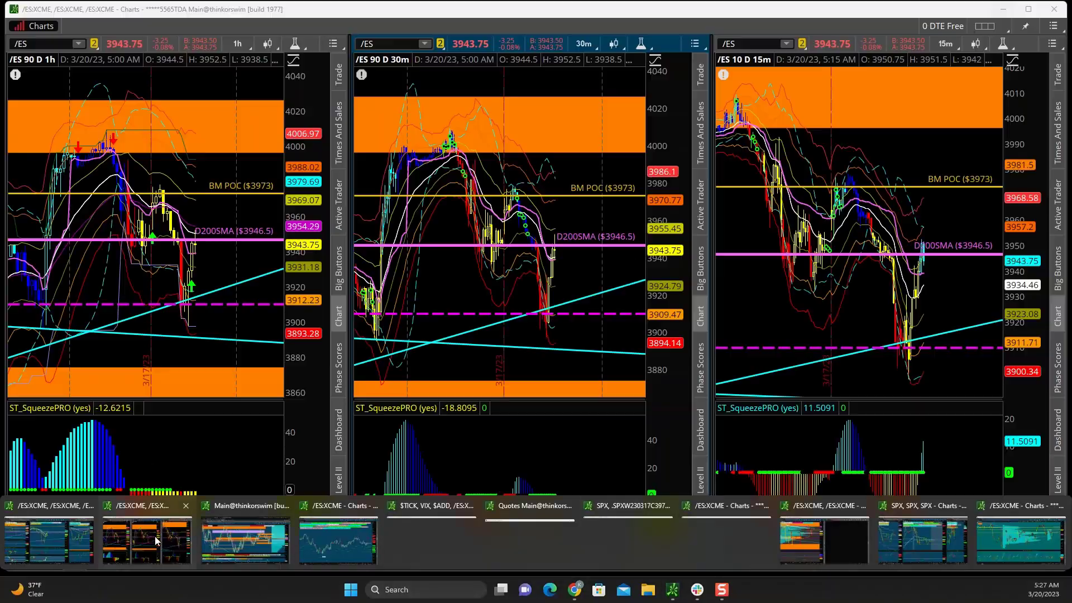
click(155, 539)
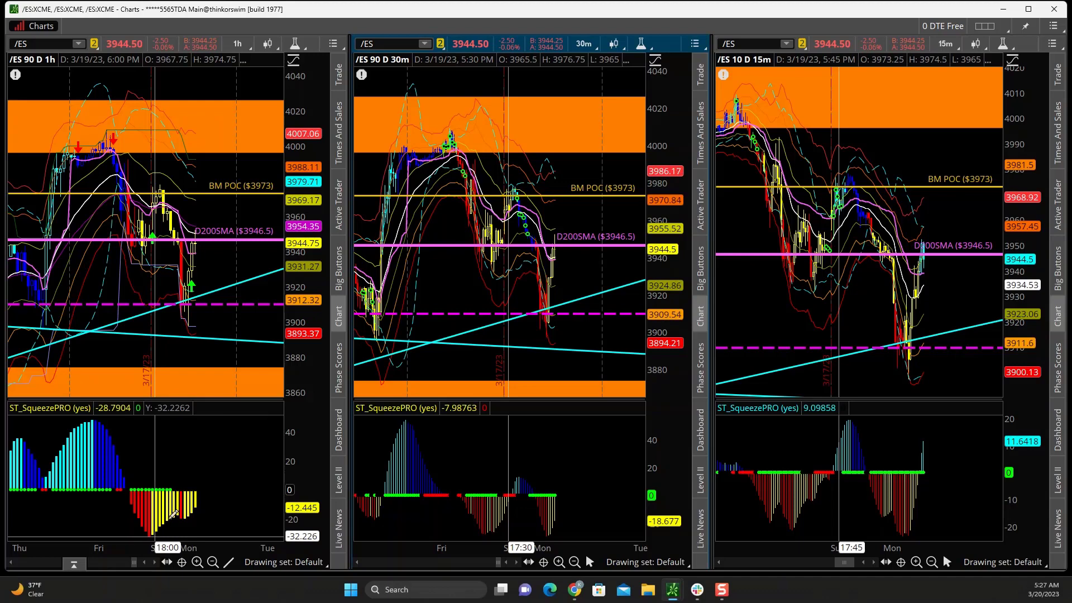
Step: Rescale the 1h /ES chart's price axis, widen its pane slightly, and set its time frame to 30 D : 2h
drag(306, 219, 307, 229)
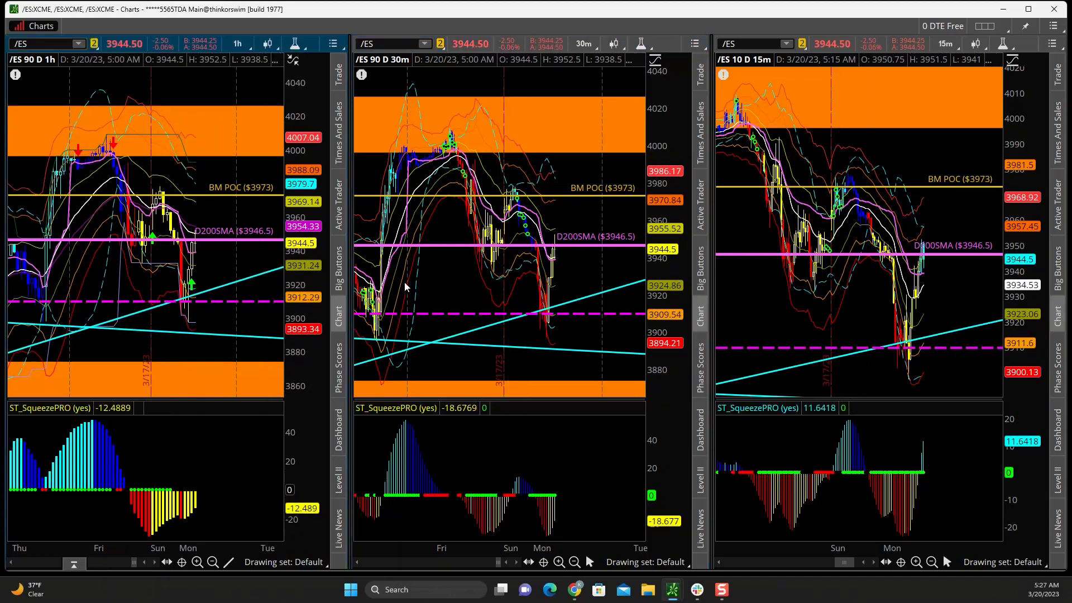
drag(351, 265, 356, 265)
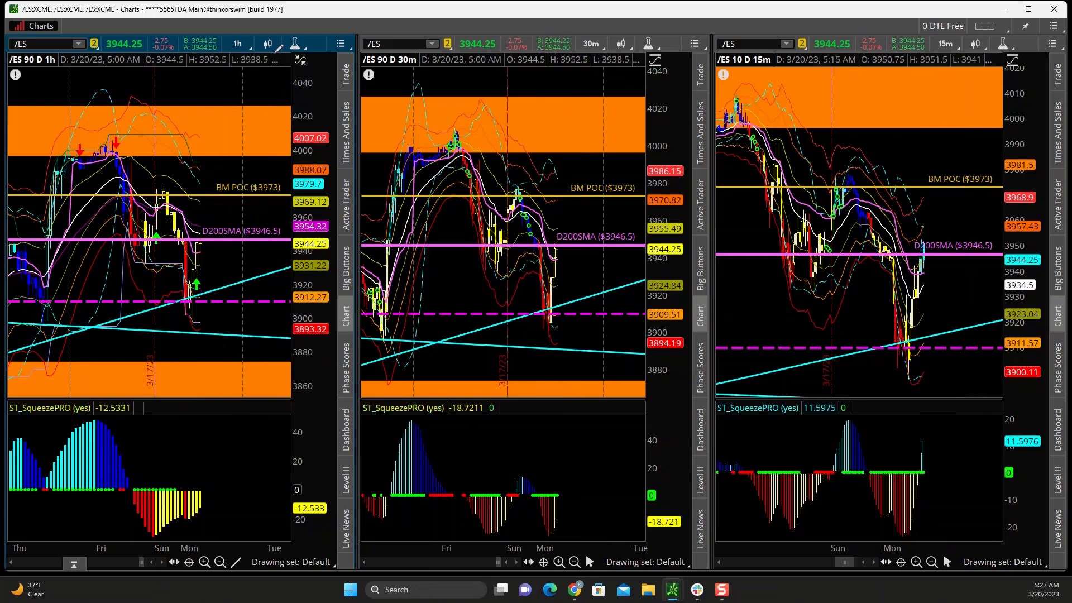
click(239, 44)
scroll(198, 200, down, 2)
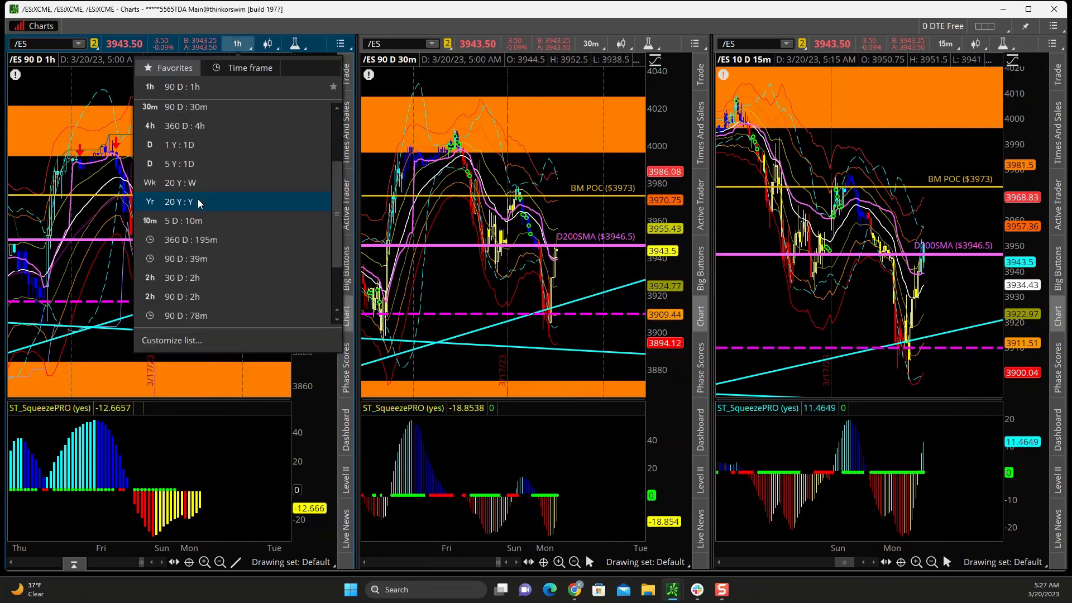
click(211, 275)
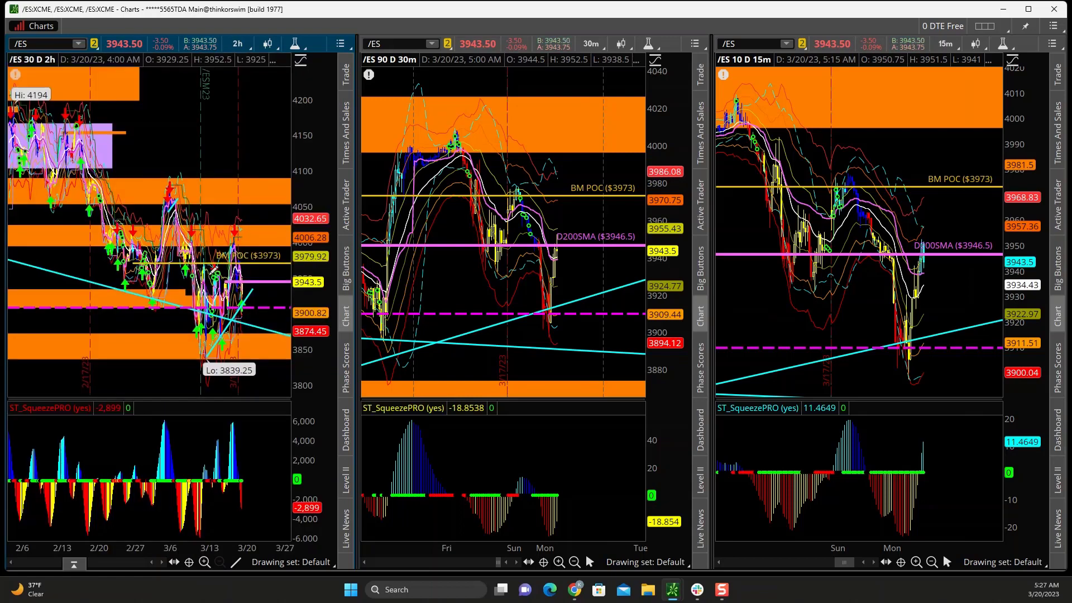
Step: Maximize the 2h /ES chart so it fills the window and frame the price action from early March onward
drag(192, 180, 259, 161)
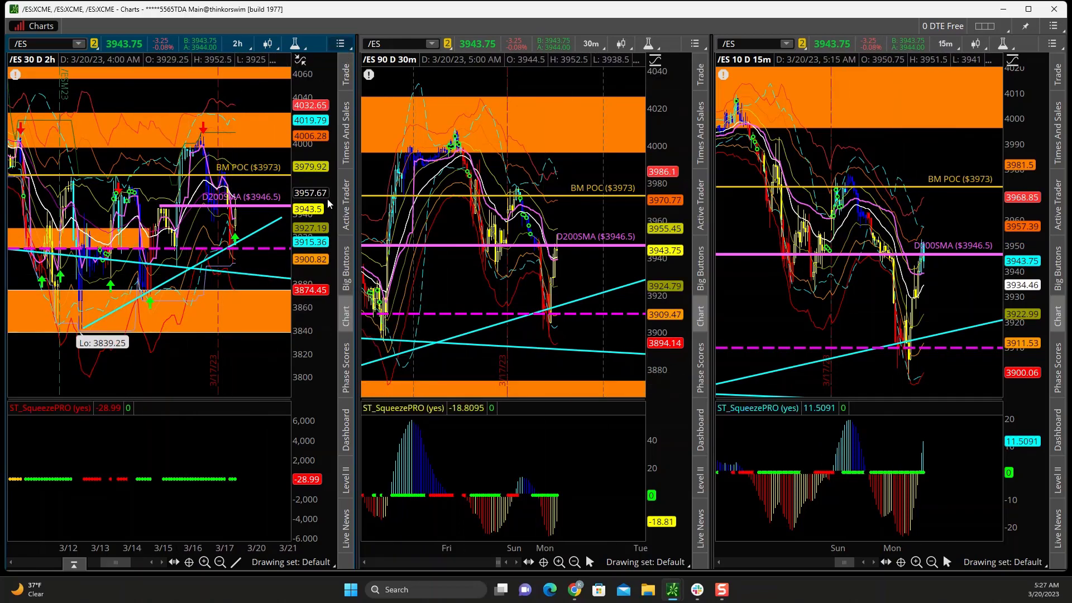
right_click(331, 215)
click(330, 261)
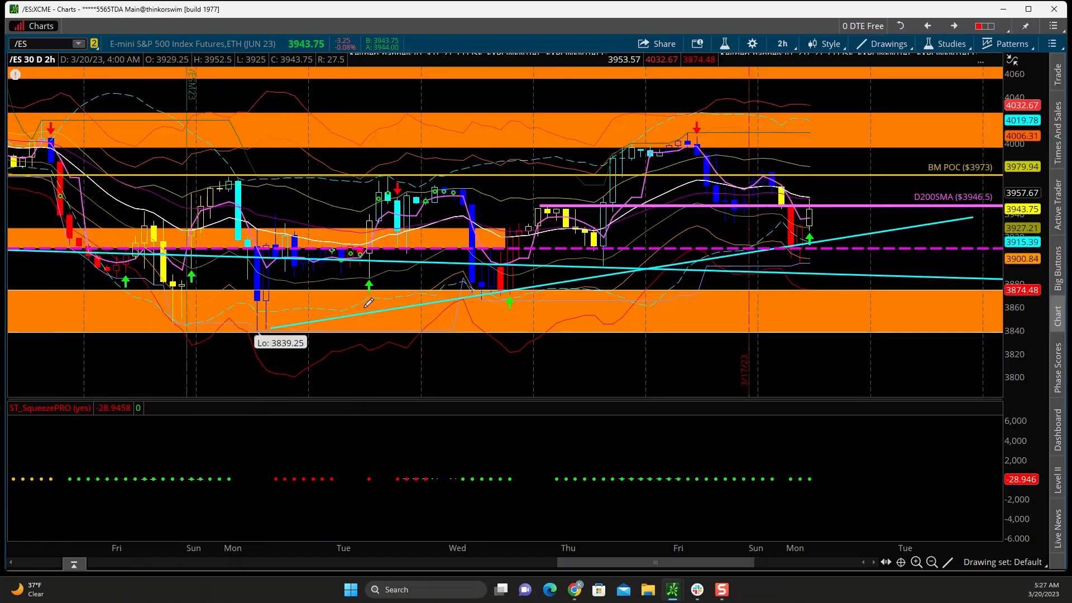
drag(245, 550, 290, 551)
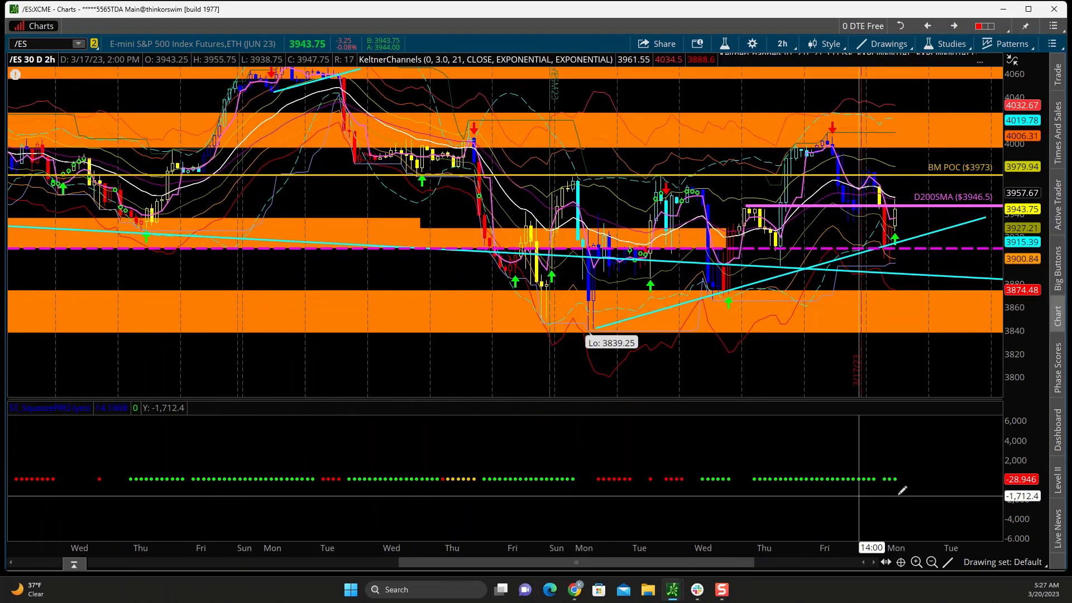
drag(1018, 464, 1016, 494)
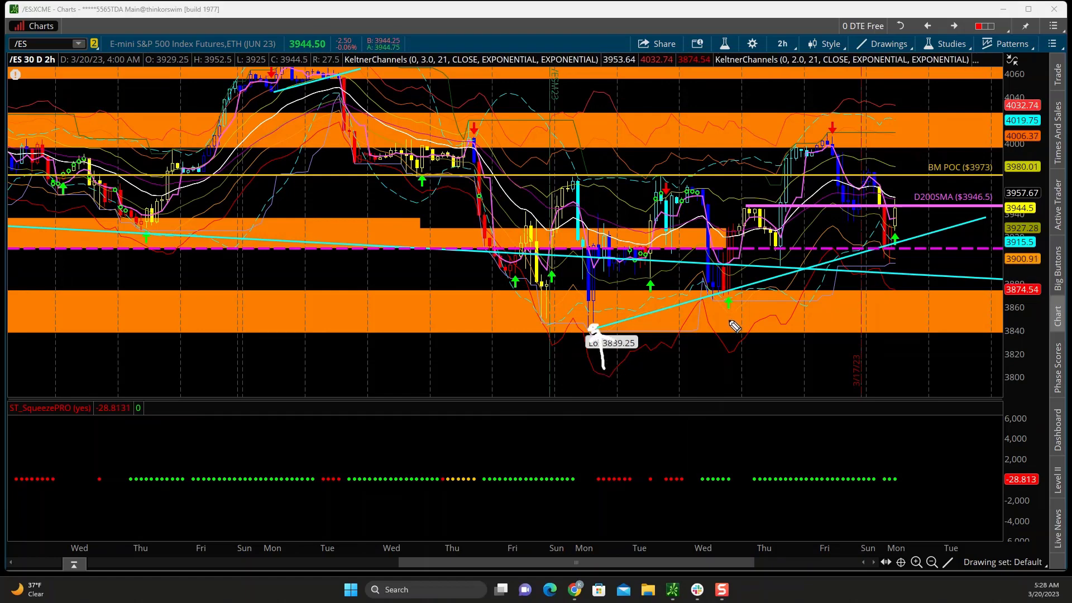
Step: Pen-mark the rising trendline's lows, the rising highs and projected downturn arrows on the 2h price and squeeze panes, and clear the marks
drag(728, 291, 726, 297)
drag(573, 180, 886, 139)
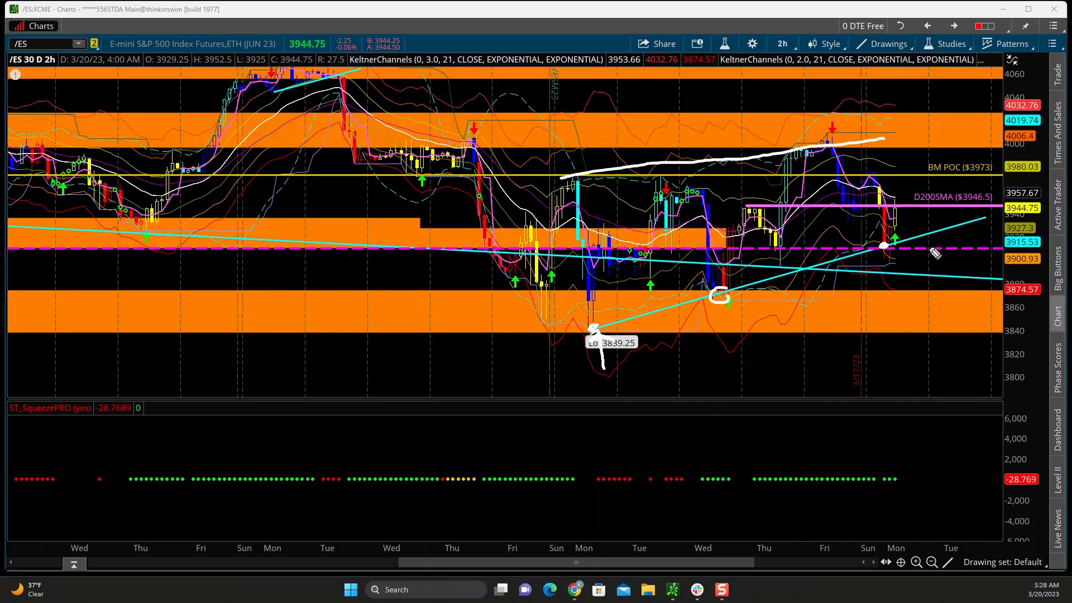
mouse_move(899, 489)
mouse_down()
mouse_move(924, 505)
mouse_move(914, 506)
mouse_up()
mouse_move(897, 207)
mouse_down()
mouse_move(915, 217)
mouse_move(929, 259)
mouse_move(937, 249)
mouse_up()
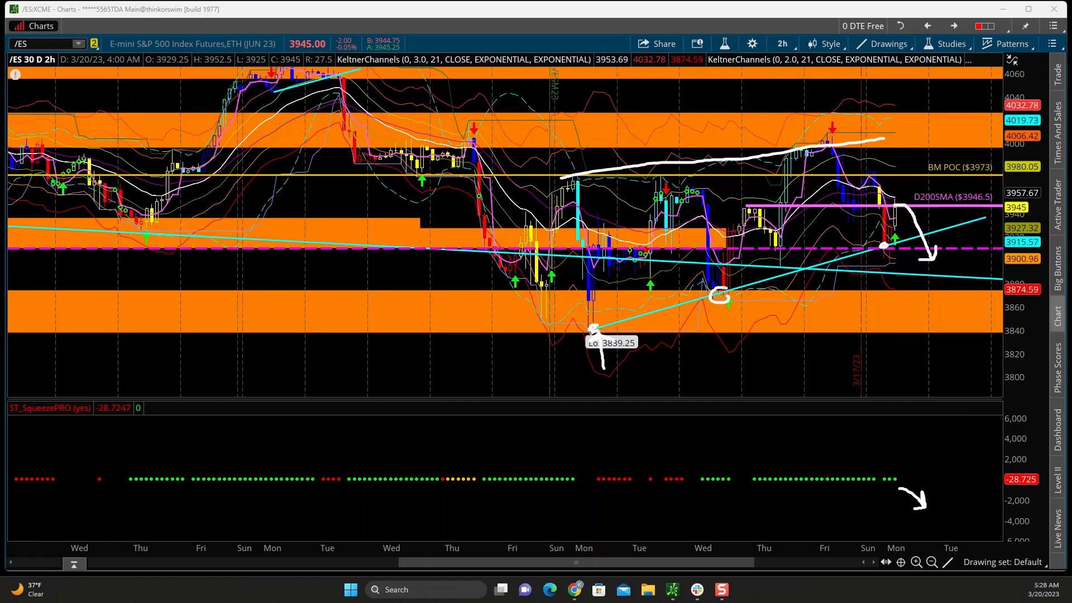
key(Escape)
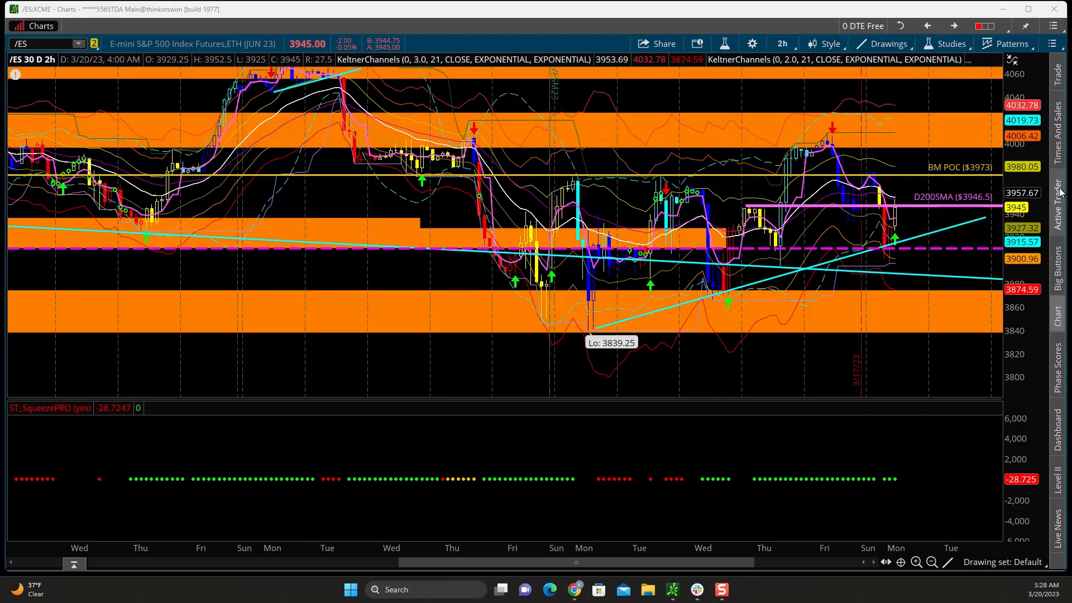
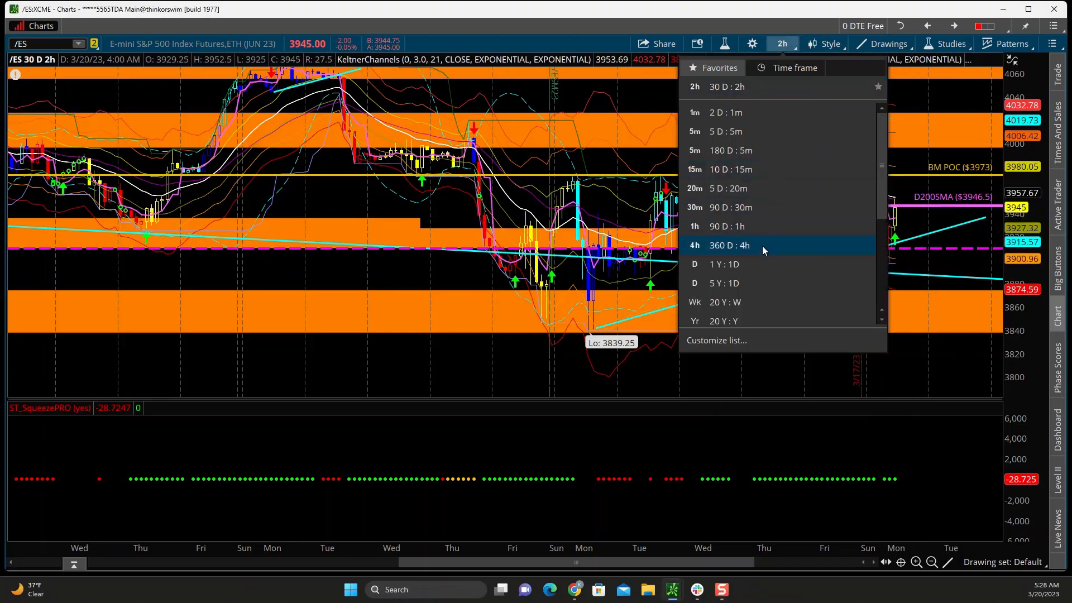
Step: Set the chart to 360 D : 4h, temporarily pen a rising line over the highs, an upward breakout path and a downward arrow
drag(875, 322, 987, 323)
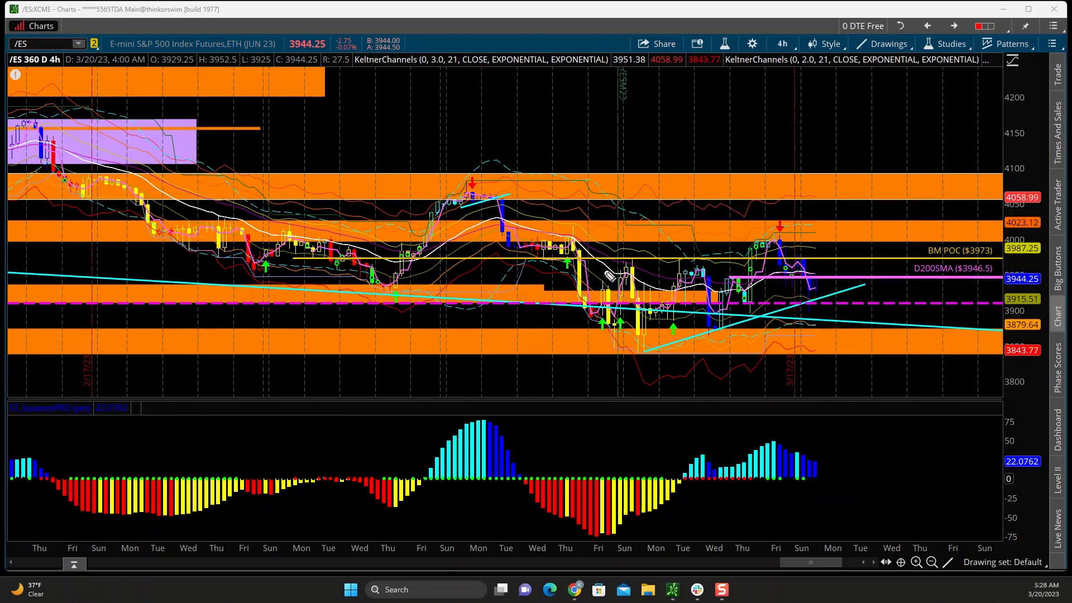
drag(614, 262, 860, 230)
drag(813, 279, 836, 278)
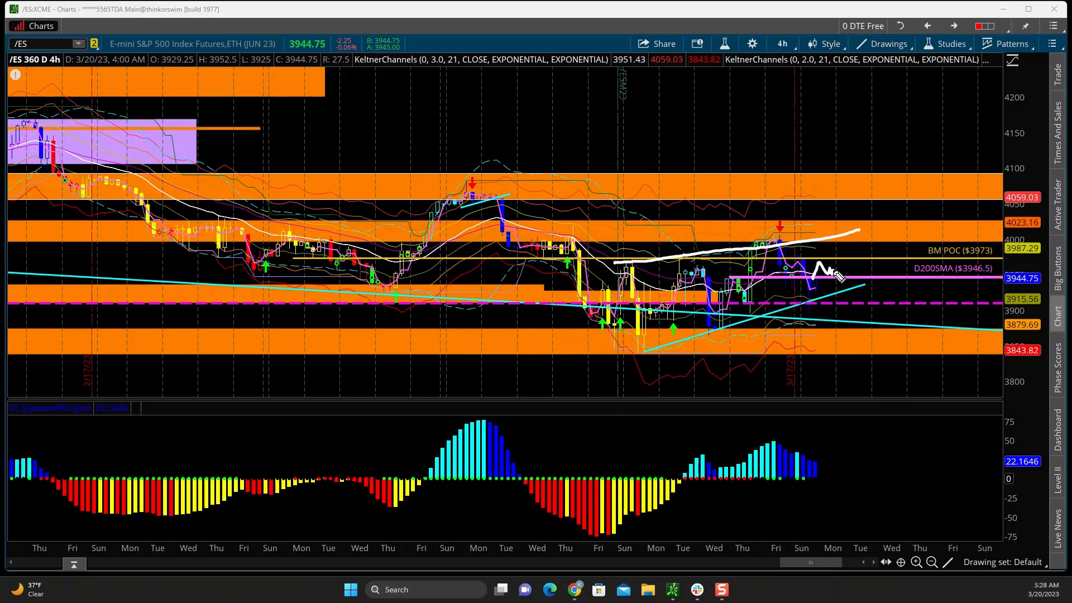
mouse_move(838, 276)
mouse_down()
mouse_move(846, 210)
mouse_move(827, 208)
mouse_up()
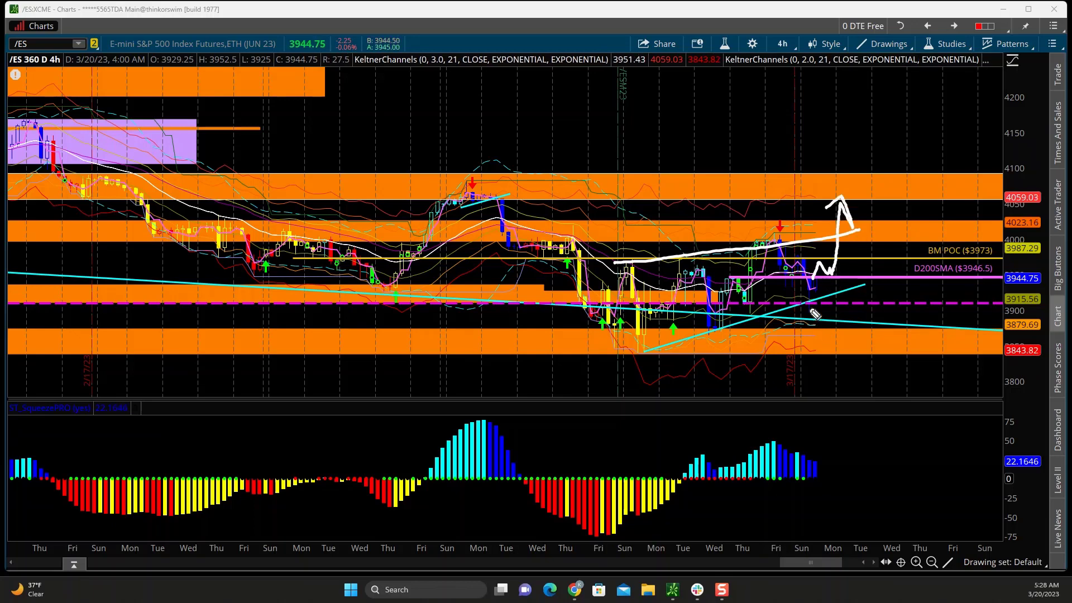
mouse_move(603, 159)
mouse_down()
mouse_move(676, 182)
mouse_move(646, 204)
mouse_up()
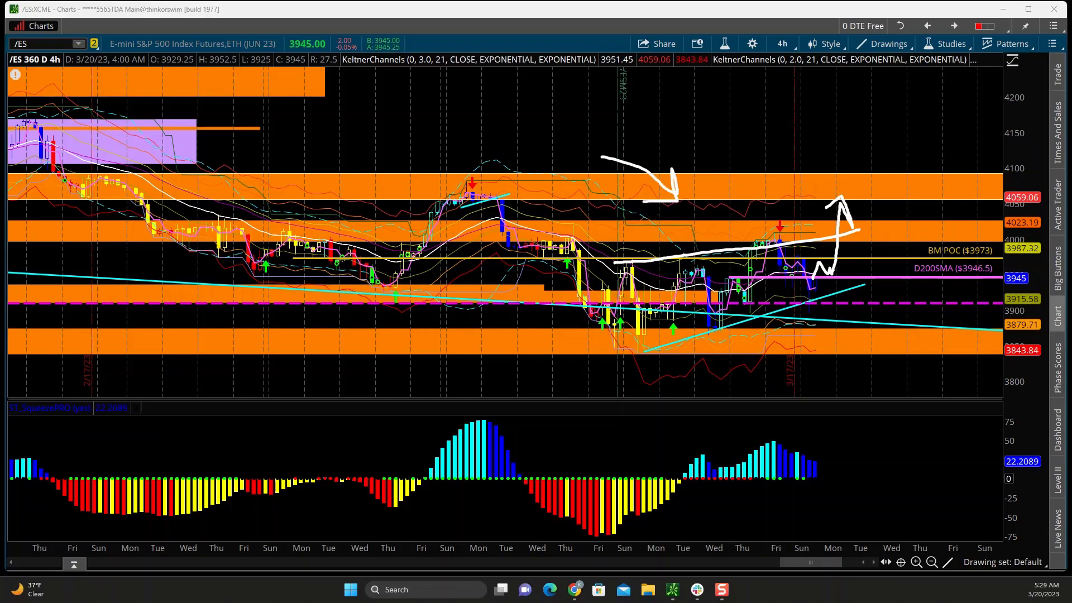
key(Escape)
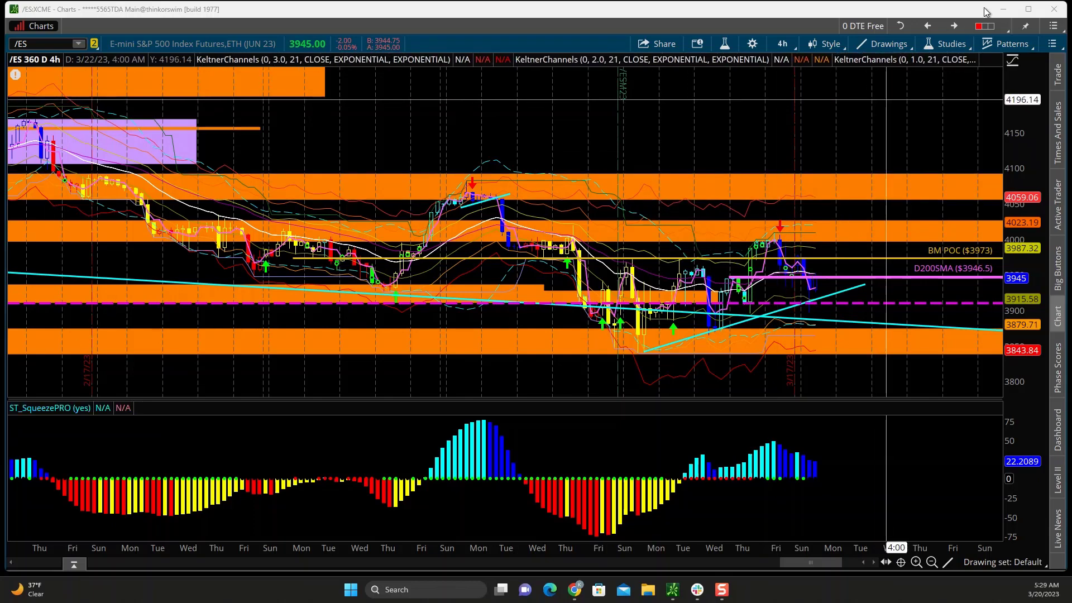
Step: Minimize this chart window, bring up the VPOC/SQZ Rotation window and fit its 180 D 10m /ES chart up to the YTD VWAP
click(1003, 9)
click(673, 590)
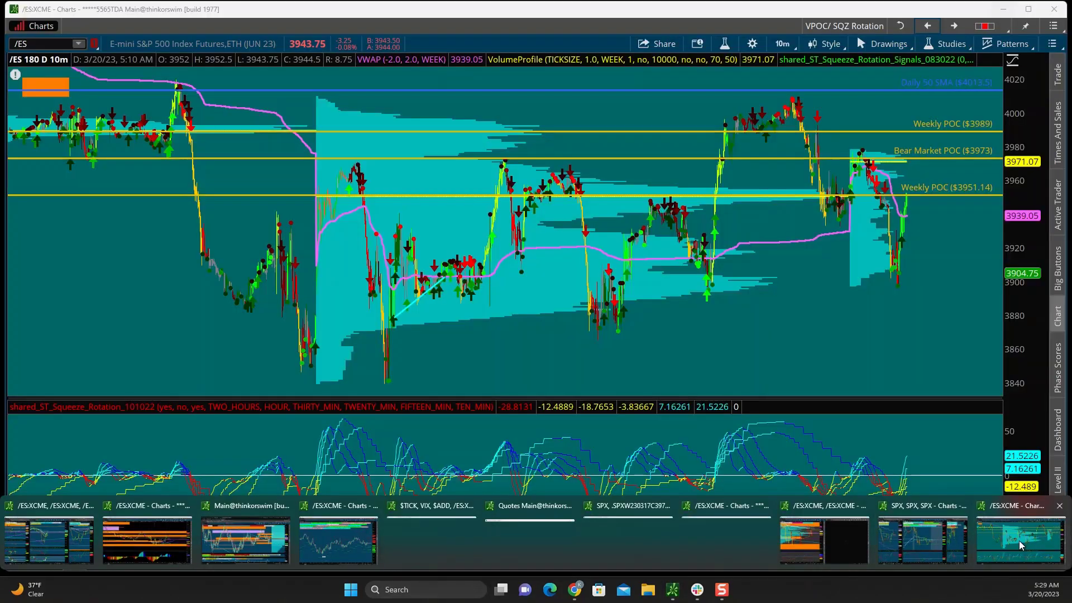
click(1020, 540)
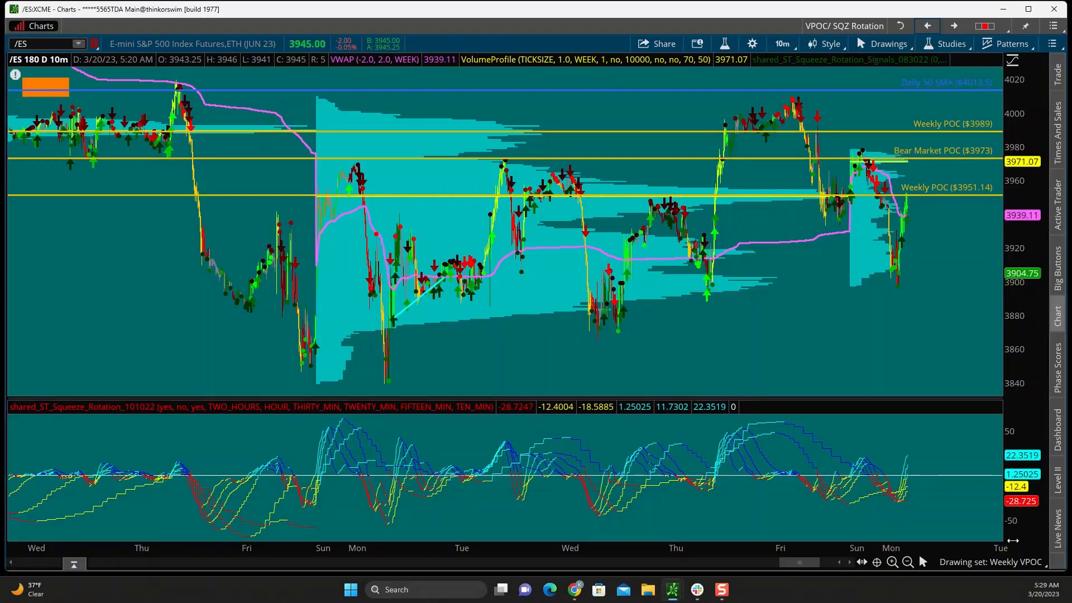
drag(1026, 201, 1019, 231)
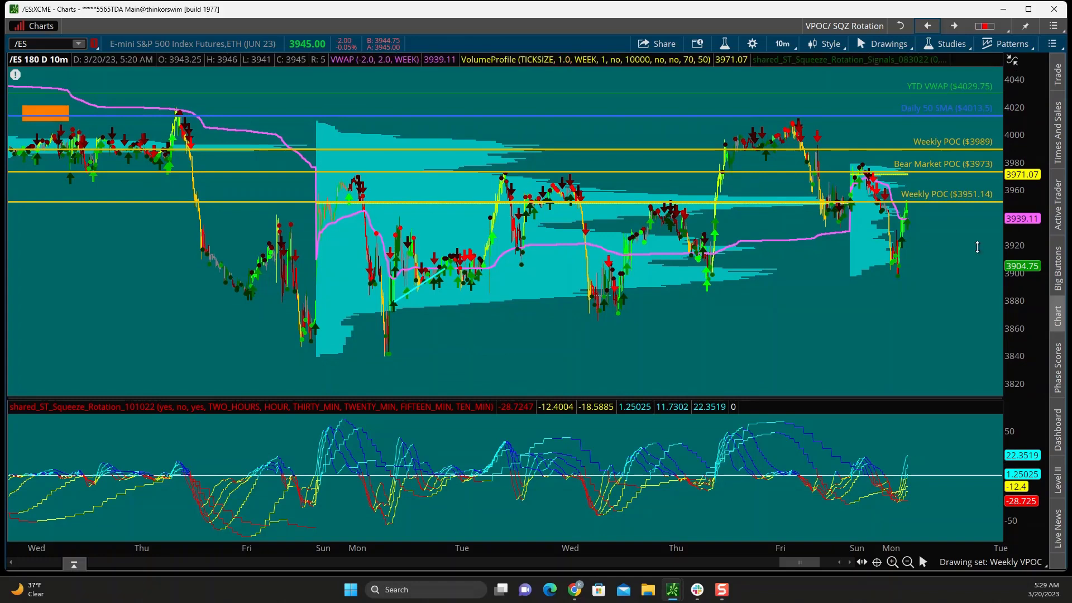
drag(486, 552, 937, 114)
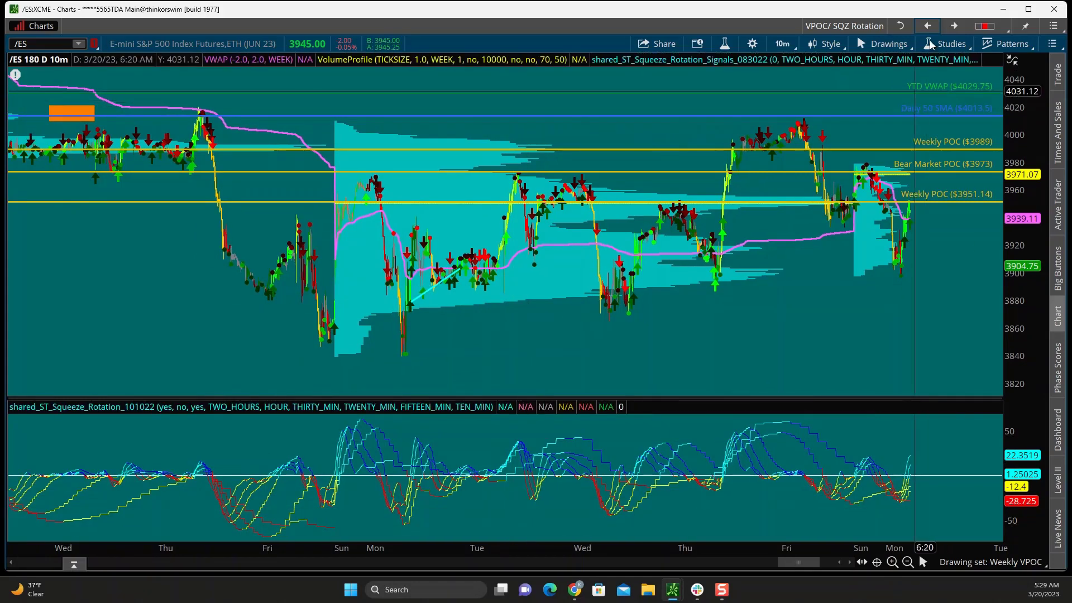
Step: Examine the 15 D 3m /ES chart, return to the 180 D 10m chart and span the Weekly POC ($3951.14) line
click(954, 26)
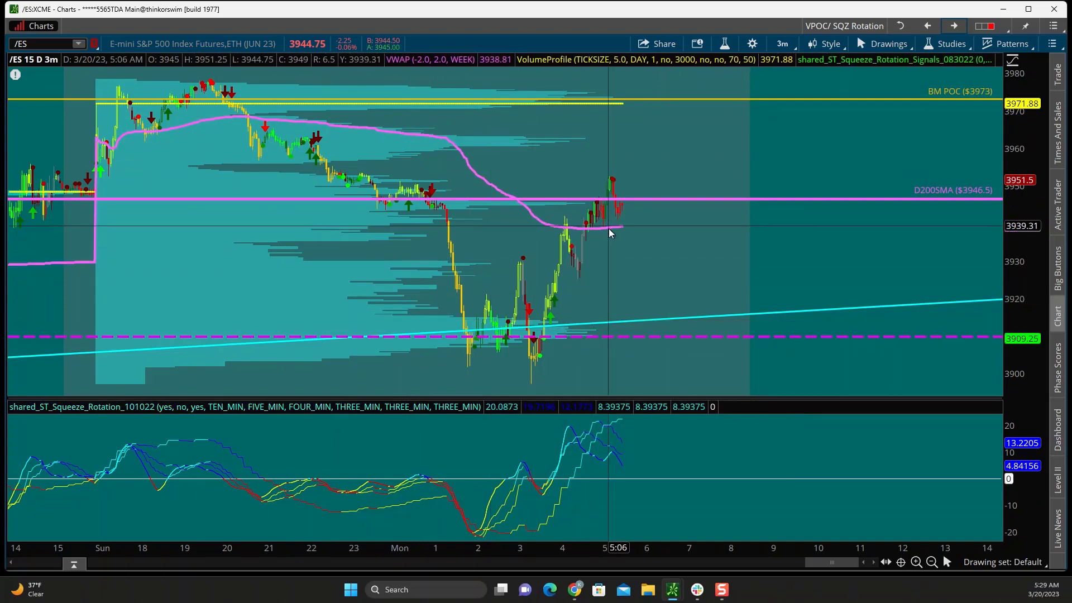
click(926, 26)
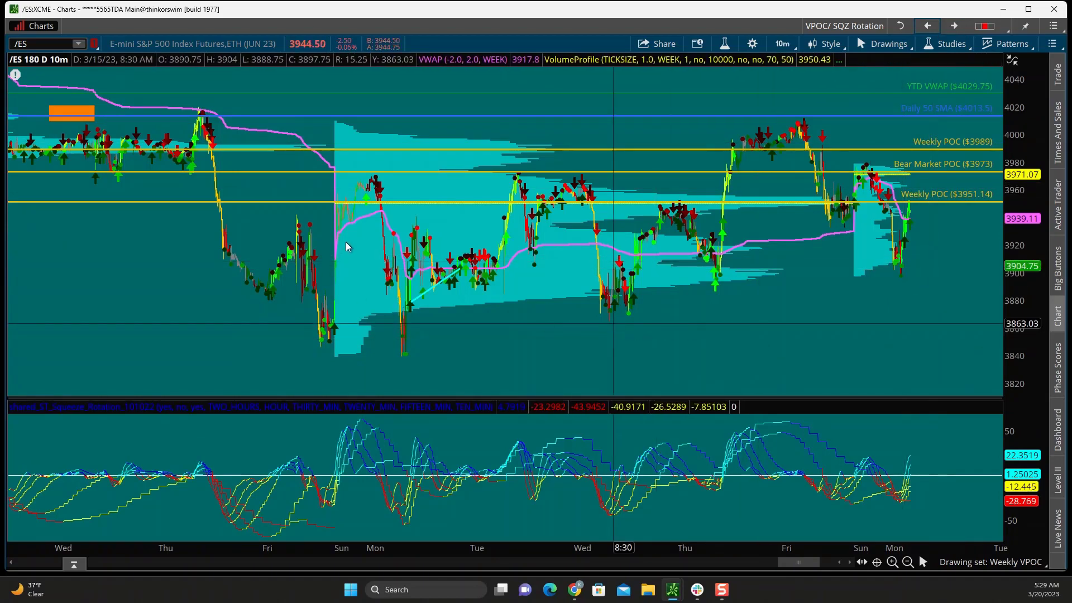
drag(327, 186, 943, 202)
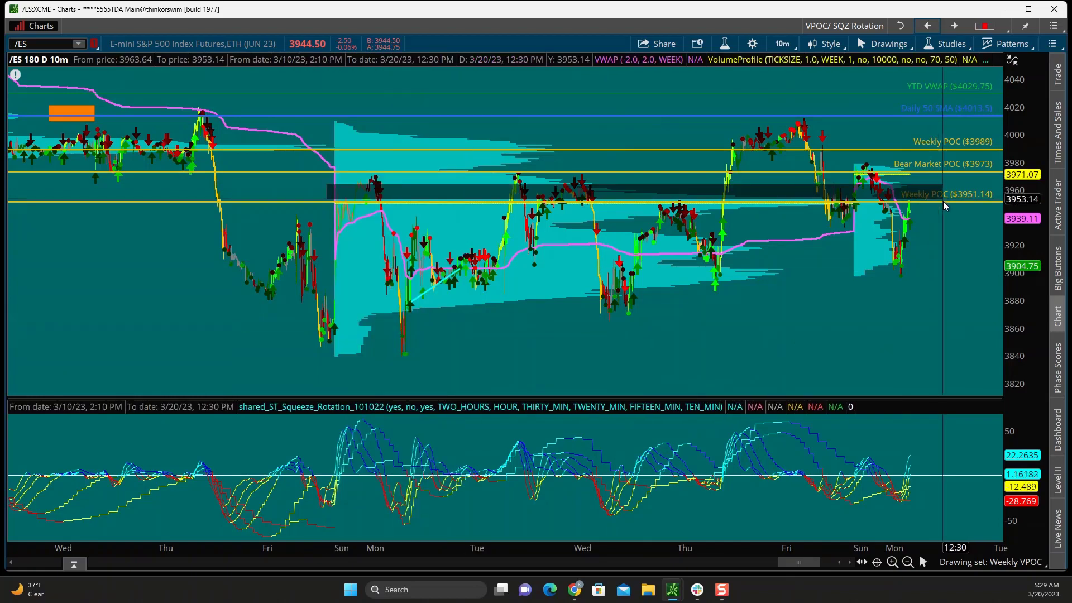
Step: Pen-mark the bulge at the Weekly POC ($3951.14) and the drop, rebound and projected pullback on the 10m chart, and clear the marks
drag(960, 304, 977, 363)
drag(1024, 277, 1025, 304)
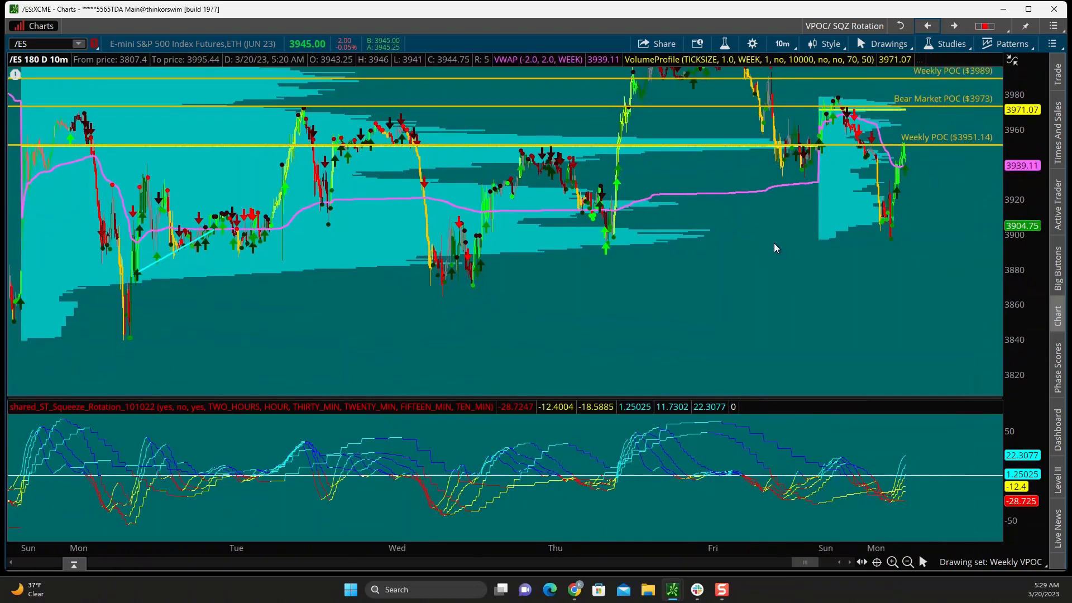
middle_click(776, 246)
click(789, 263)
drag(766, 256, 786, 328)
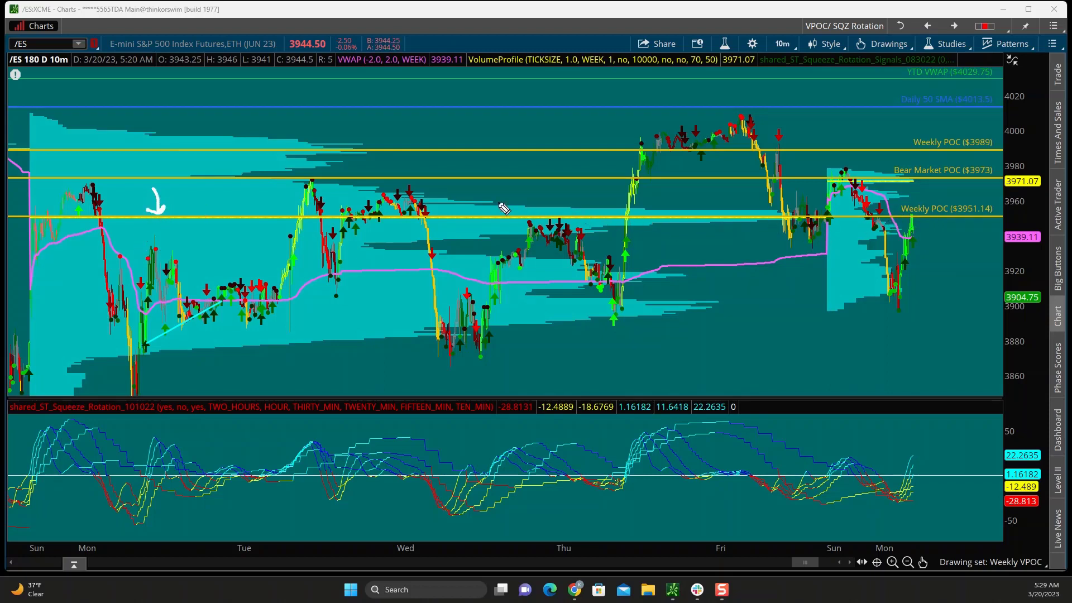
mouse_move(468, 200)
mouse_down()
mouse_move(793, 210)
mouse_move(807, 222)
mouse_move(549, 227)
mouse_up()
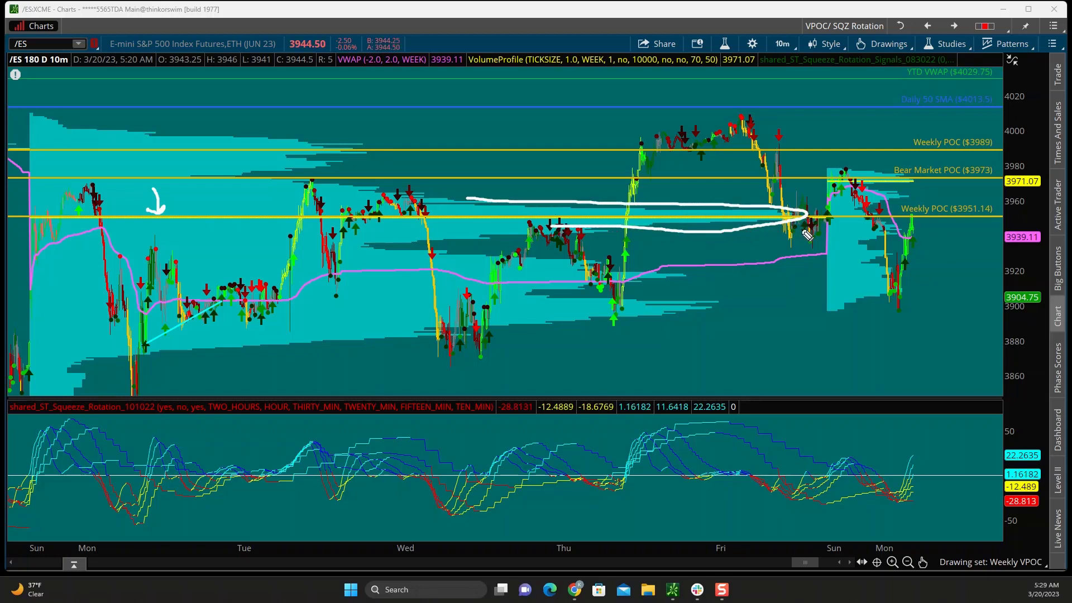
mouse_move(832, 184)
mouse_down()
mouse_move(858, 183)
mouse_move(886, 291)
mouse_move(918, 224)
mouse_move(940, 257)
mouse_move(935, 270)
mouse_up()
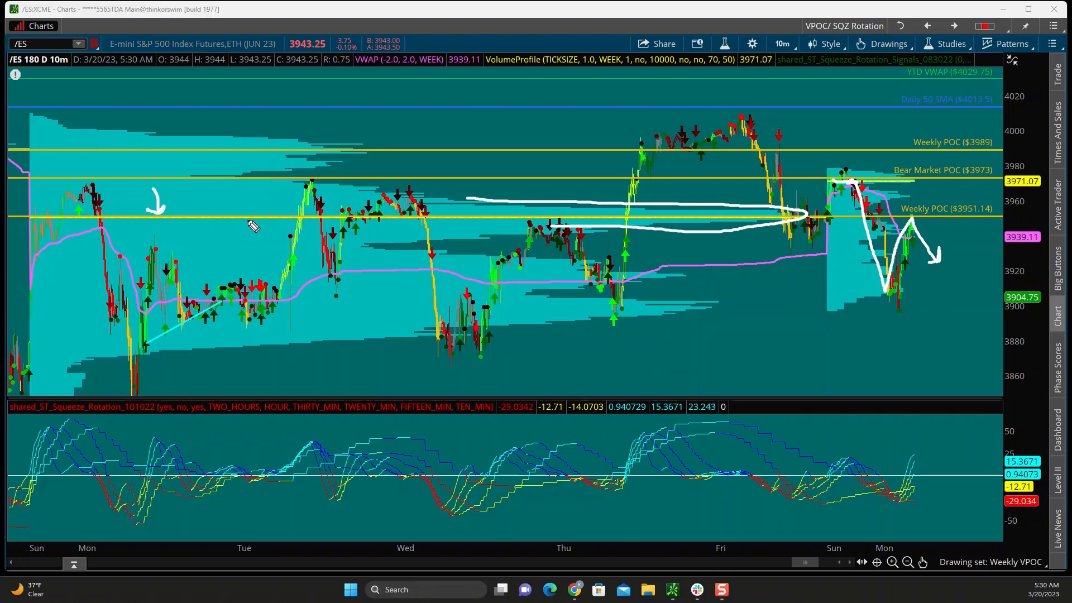
key(Escape)
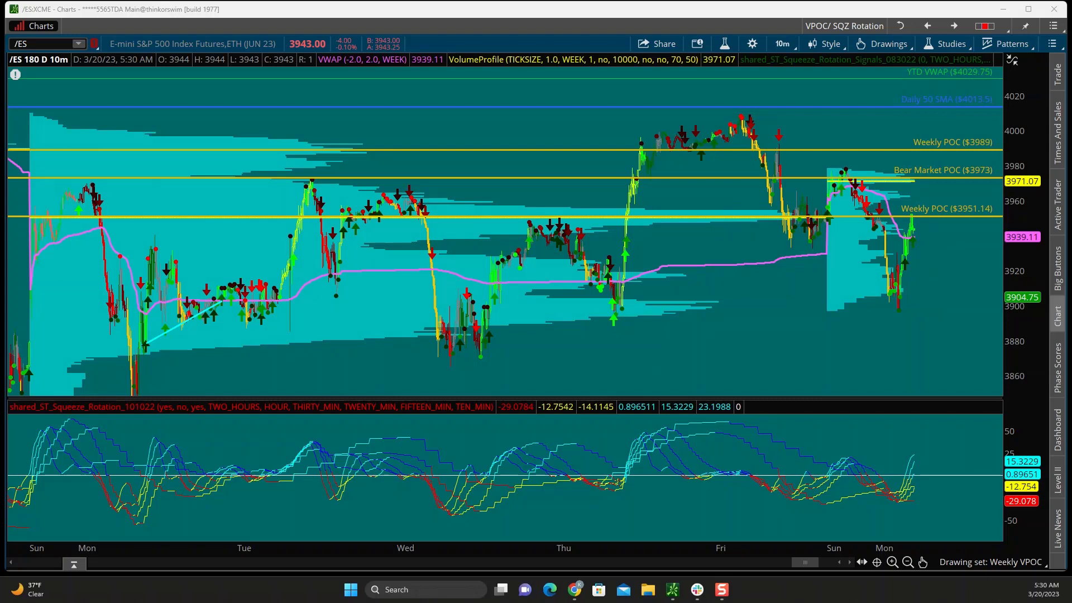
Step: Bring up the Rotation Reg 3 Screens window in place of the 10m chart and temporarily pen-mark the 30m chart's rebound to the D200SMA
click(1003, 9)
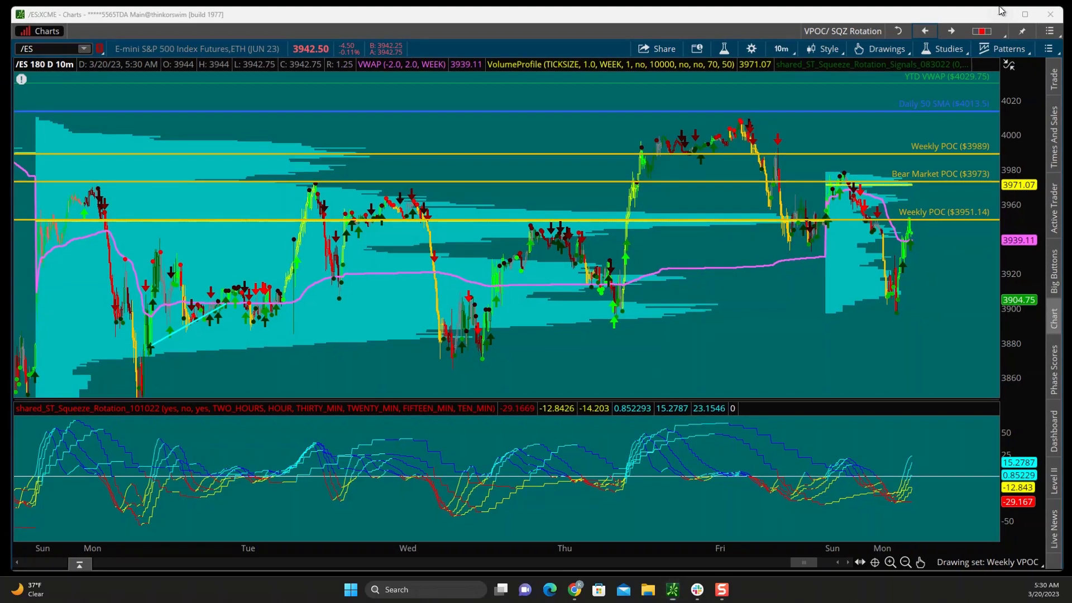
mouse_move(673, 589)
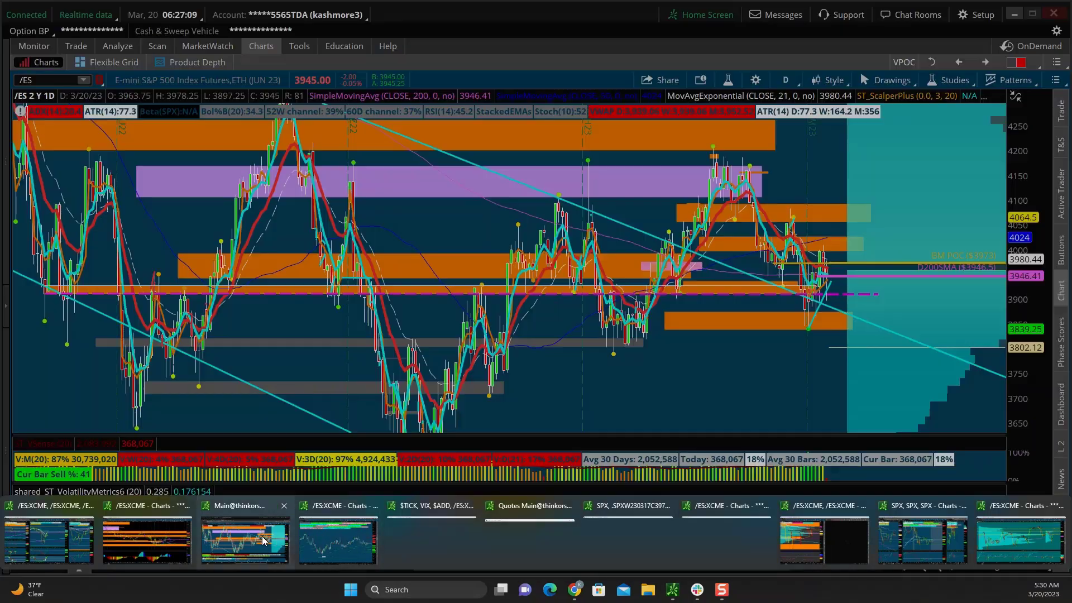
click(262, 540)
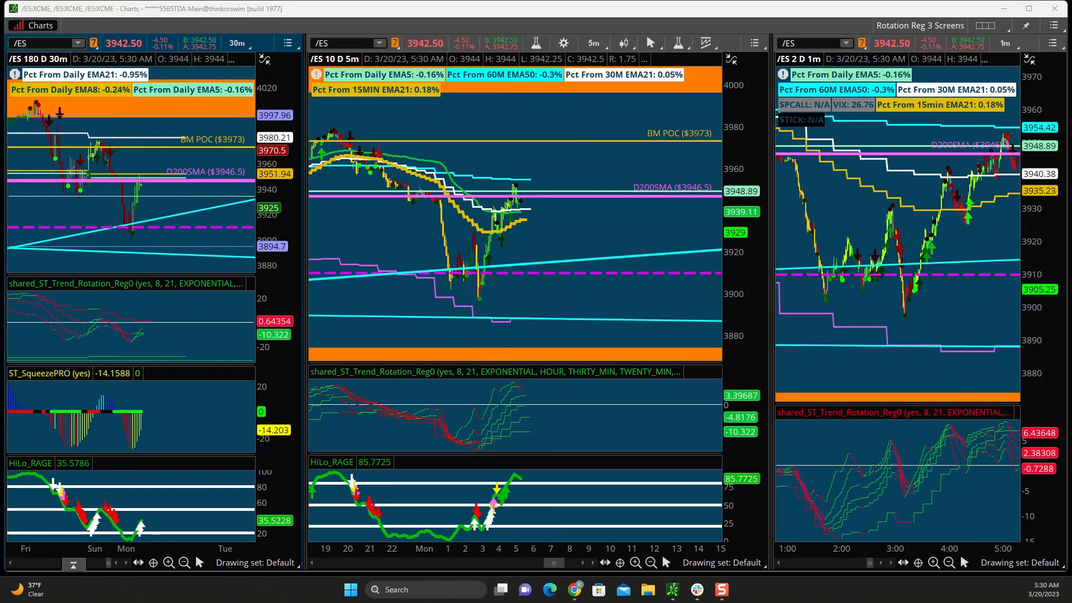
mouse_move(132, 226)
mouse_down()
mouse_move(114, 227)
mouse_move(109, 207)
mouse_move(145, 163)
mouse_move(137, 206)
mouse_up()
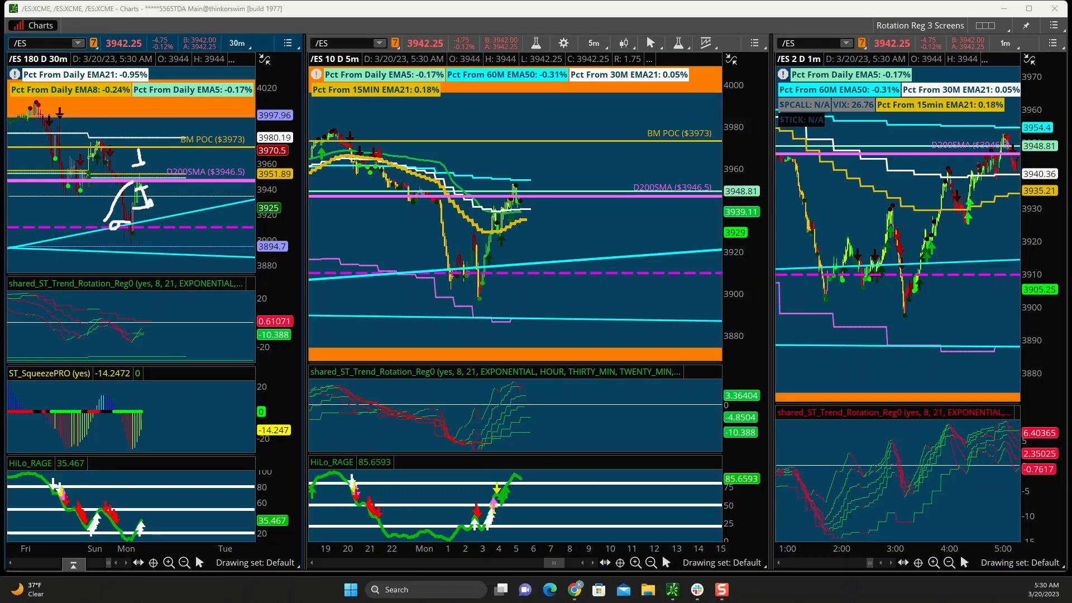
key(Escape)
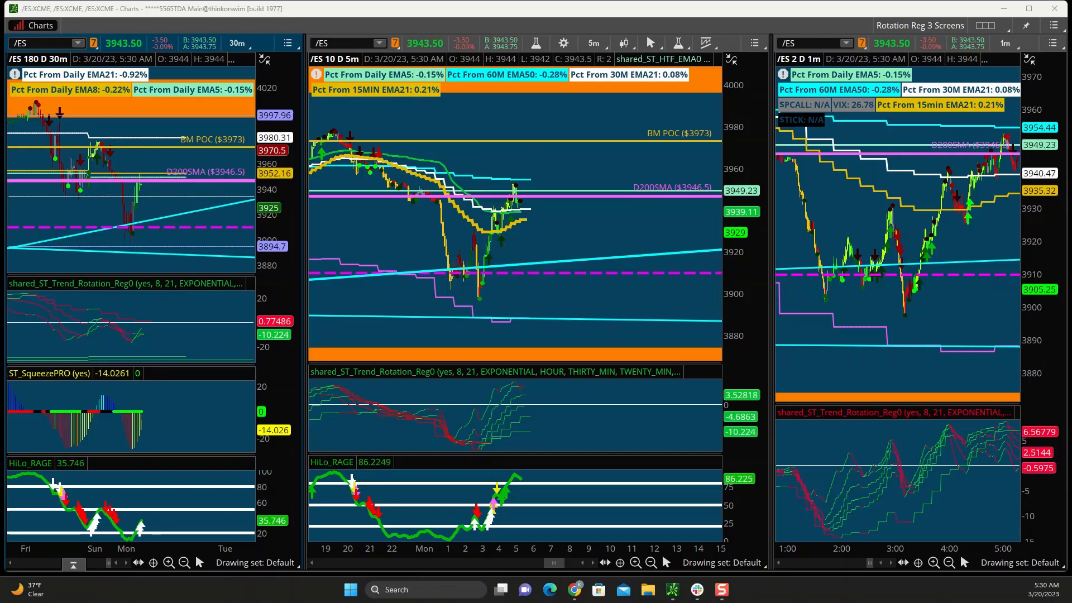
Step: Mark the D200SMA area in red on the 30m and 5m charts, and circle the 5m rotation lines and the dashed magenta level
scroll(941, 241, down, 8)
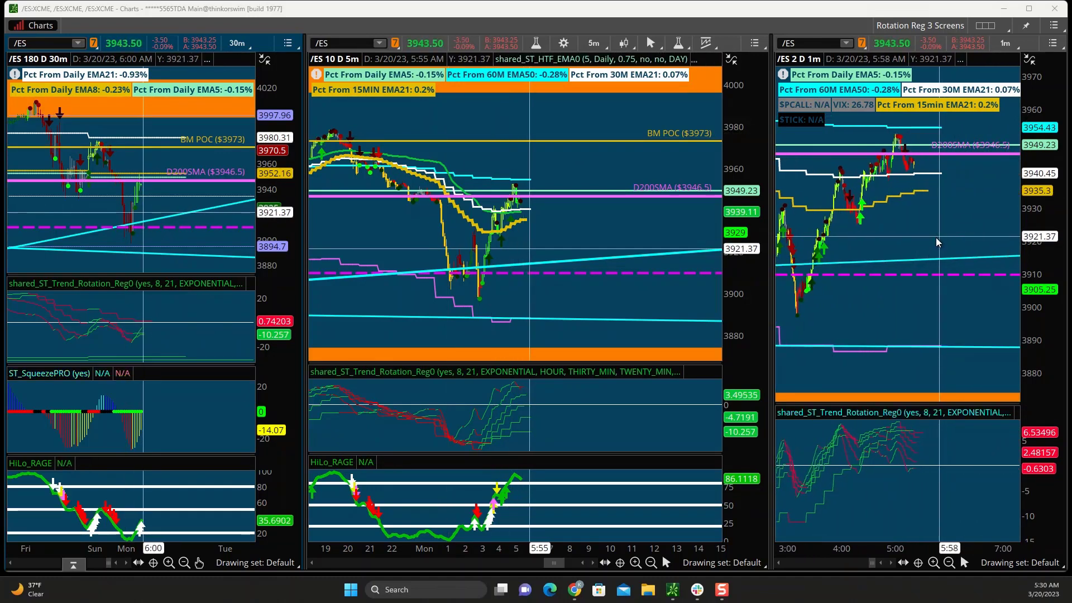
drag(733, 218, 734, 222)
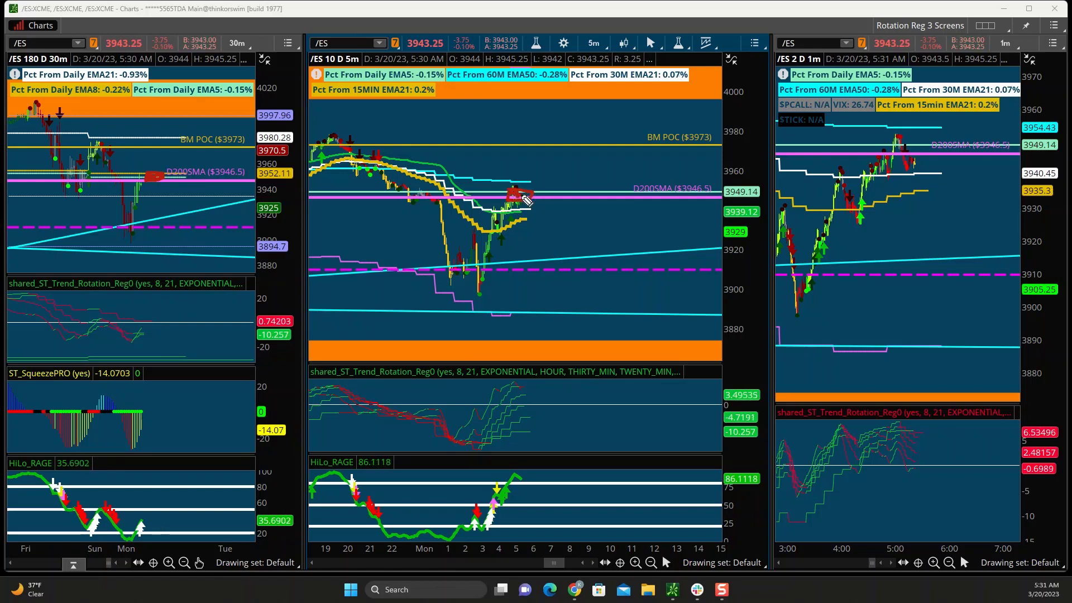
drag(522, 206, 538, 214)
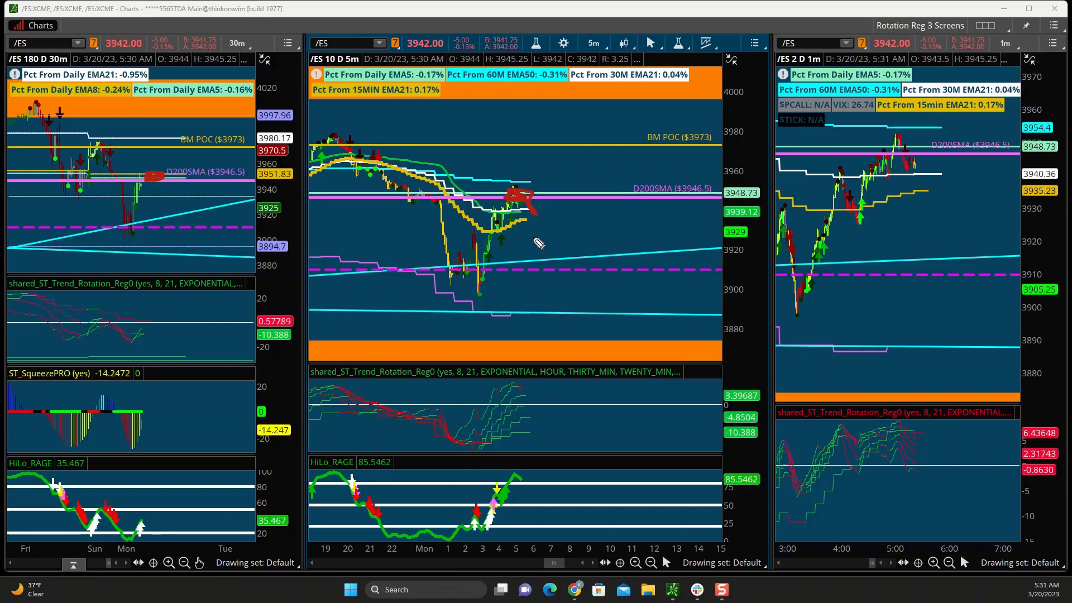
mouse_move(534, 382)
mouse_down()
mouse_move(564, 431)
mouse_move(535, 383)
mouse_up()
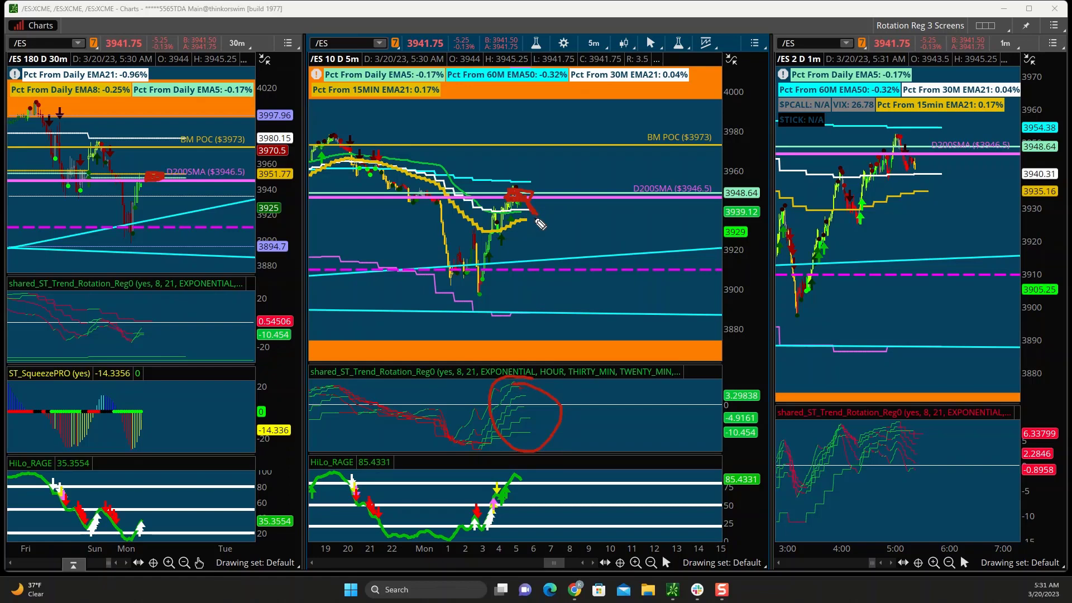
mouse_move(583, 267)
mouse_down()
mouse_move(457, 273)
mouse_move(565, 291)
mouse_move(528, 255)
mouse_up()
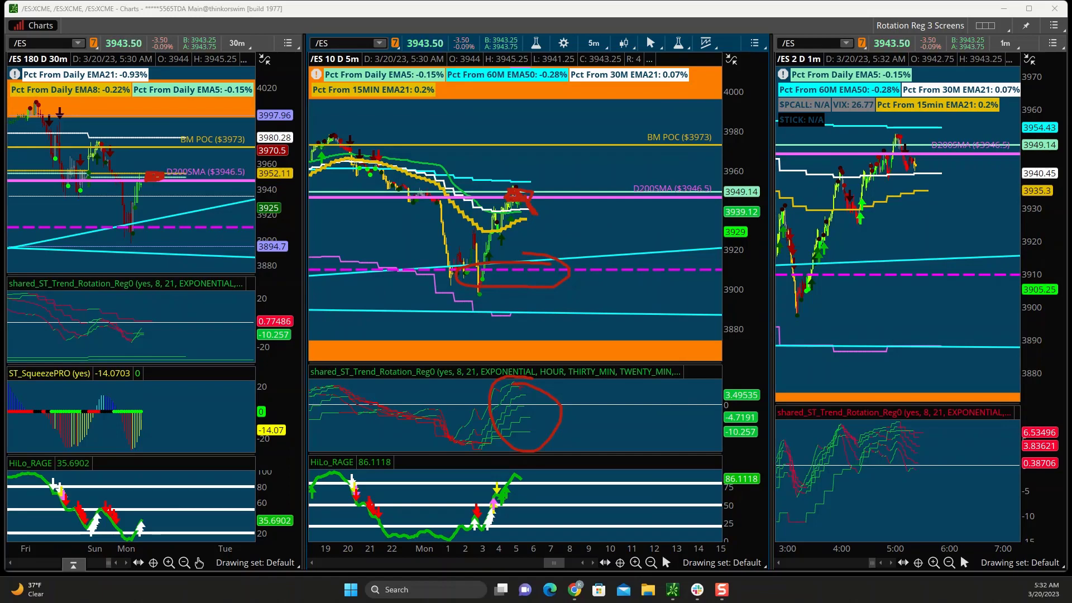
Step: Clear the existing pen marks, sketch a red drop from the D200SMA ($3946.5) on the 5m chart, and erase it
key(e)
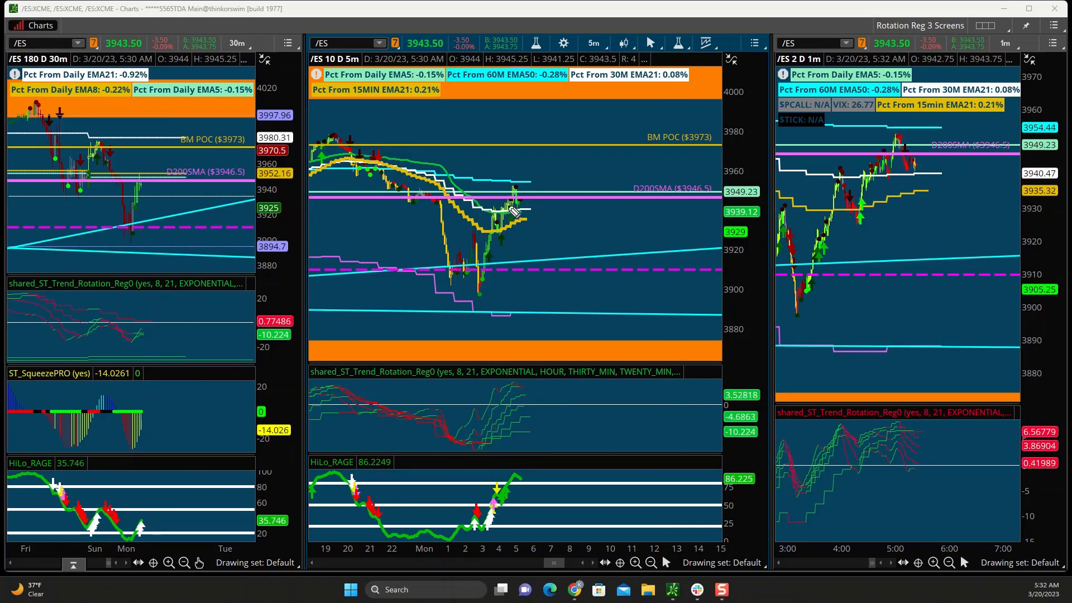
mouse_move(518, 203)
mouse_down()
mouse_move(534, 233)
mouse_move(535, 213)
mouse_move(561, 210)
mouse_move(535, 192)
mouse_move(558, 239)
mouse_move(543, 239)
mouse_up()
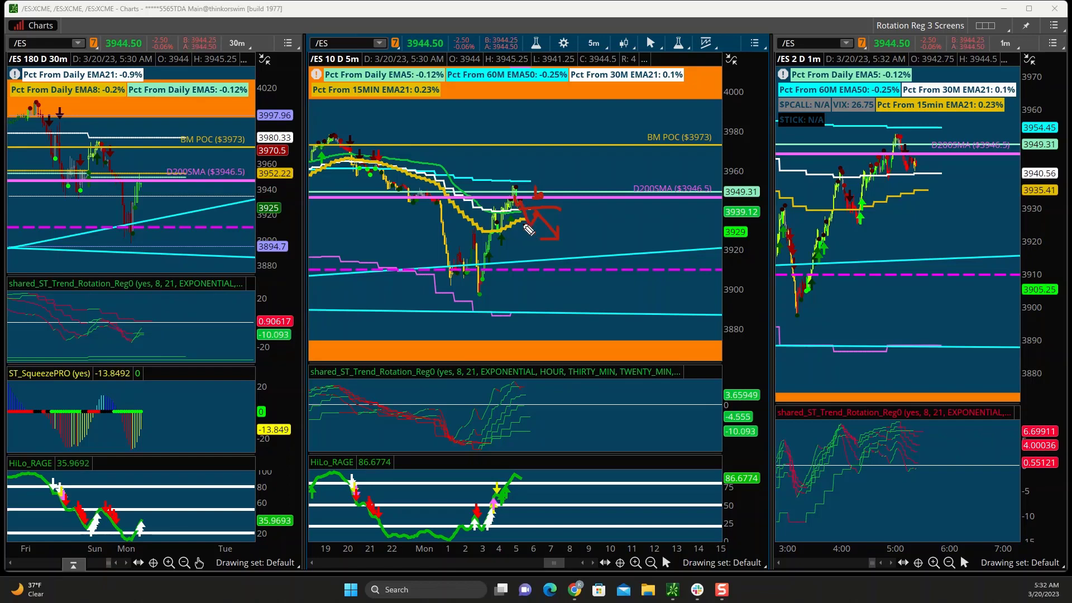
key(Escape)
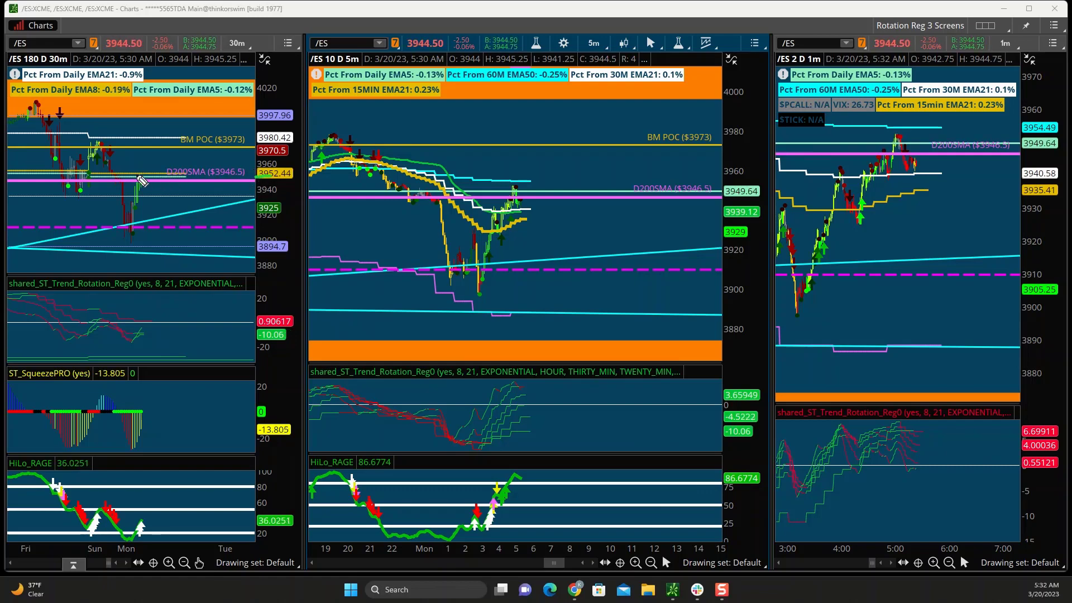
Step: Temporarily pen a green box at the D200SMA on the 30m chart and green upward arrows toward the BM POC ($3973) on the 5m chart
mouse_move(137, 180)
mouse_down()
mouse_move(162, 184)
mouse_move(131, 190)
mouse_up()
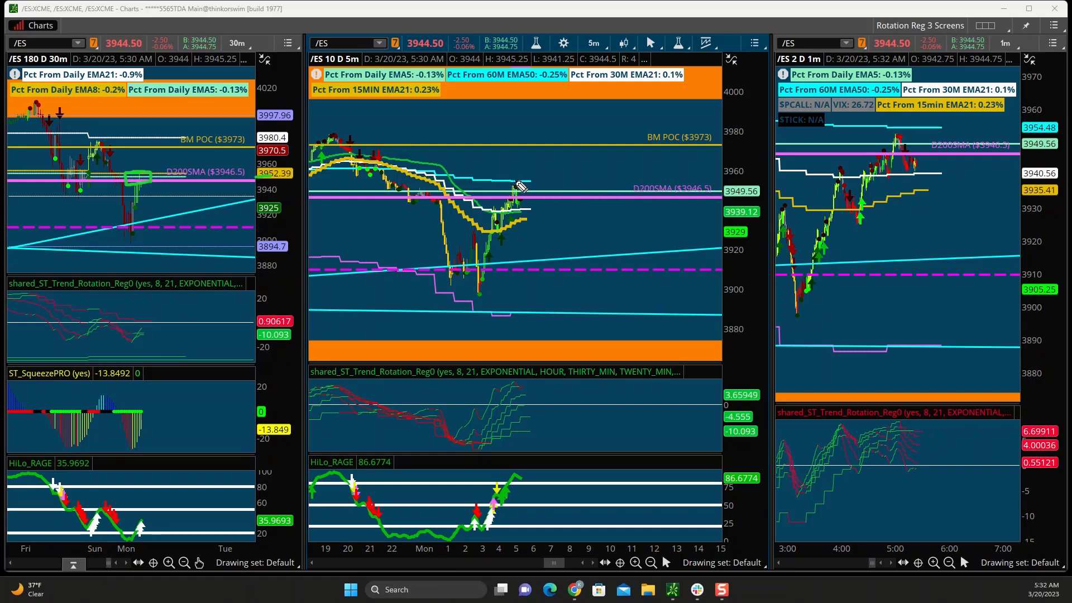
mouse_move(508, 208)
mouse_down()
mouse_move(535, 175)
mouse_move(558, 187)
mouse_move(510, 189)
mouse_move(534, 193)
mouse_move(561, 152)
mouse_move(553, 163)
mouse_up()
mouse_move(677, 112)
mouse_down()
mouse_move(692, 128)
mouse_move(697, 118)
mouse_move(659, 126)
mouse_up()
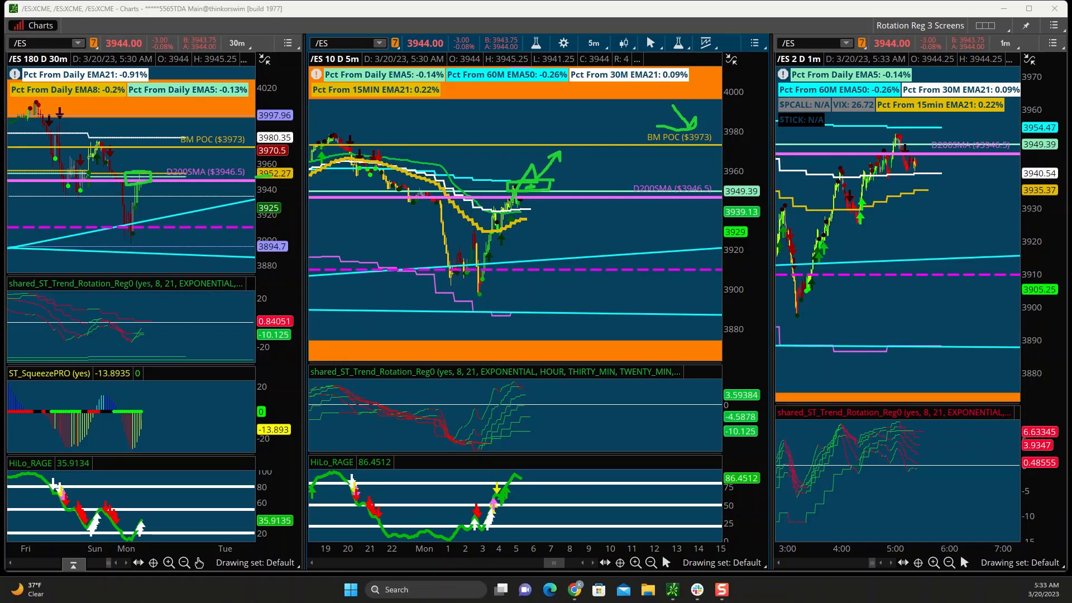
key(Escape)
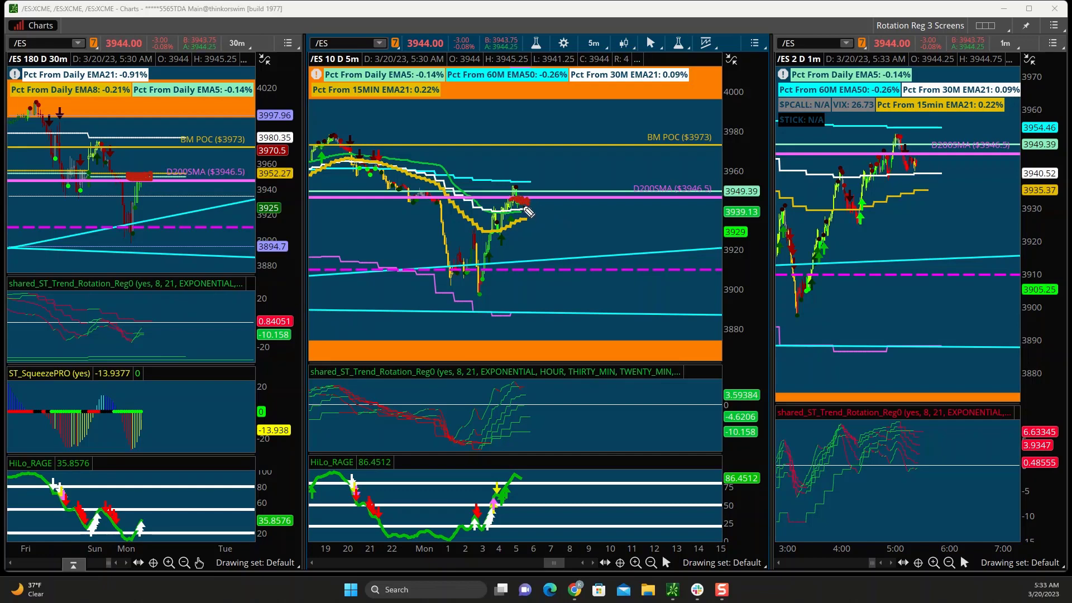
Step: Pen the bearish scenario on the 5m chart: red drop from the D200SMA, extended white average line, and a red retest and decline
mouse_move(534, 209)
mouse_down()
mouse_move(544, 237)
mouse_move(555, 233)
mouse_move(521, 238)
mouse_up()
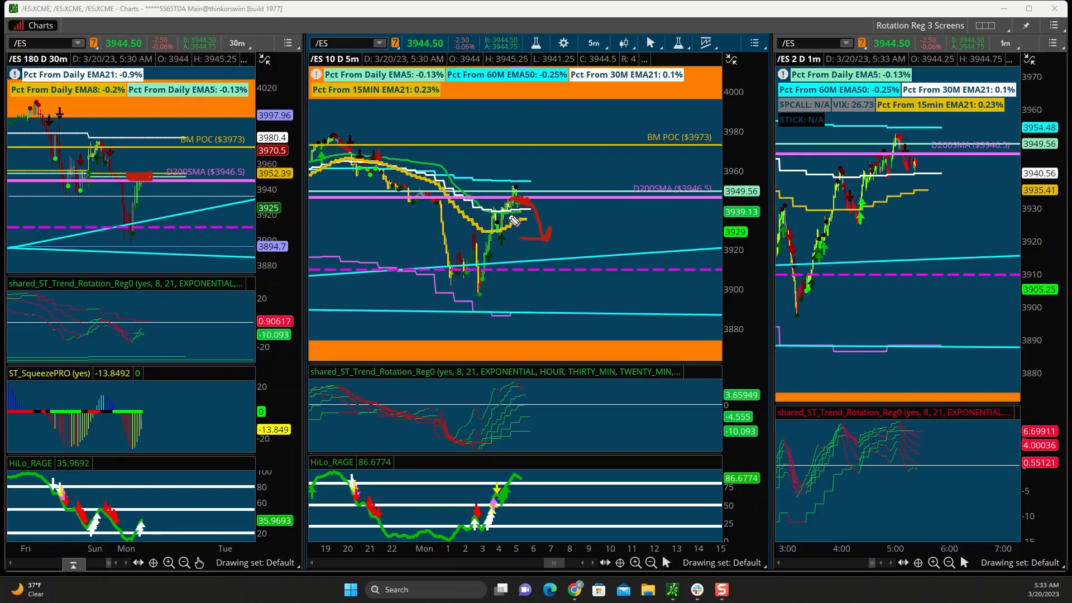
drag(511, 206, 532, 202)
drag(513, 211, 575, 208)
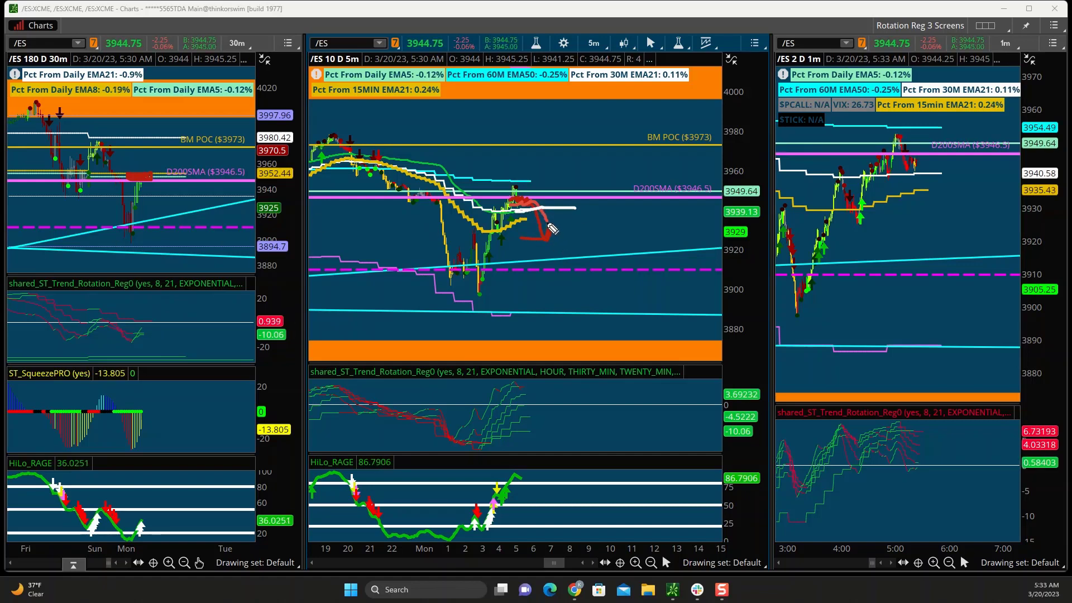
mouse_move(556, 226)
mouse_down()
mouse_move(561, 237)
mouse_move(582, 230)
mouse_move(599, 256)
mouse_up()
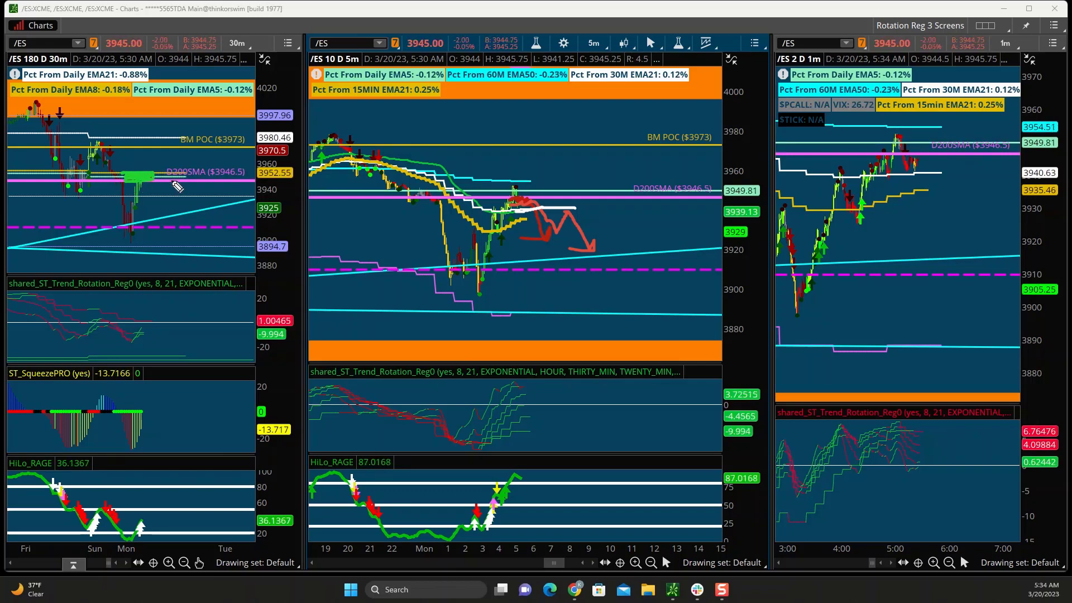
Step: Pen the bullish scenario in green on the 5m chart: shaded D200SMA area, zigzag rise arrow and a circle around BM POC ($3973)
mouse_move(506, 184)
mouse_down()
mouse_move(543, 187)
mouse_move(499, 205)
mouse_move(504, 184)
mouse_move(511, 196)
mouse_up()
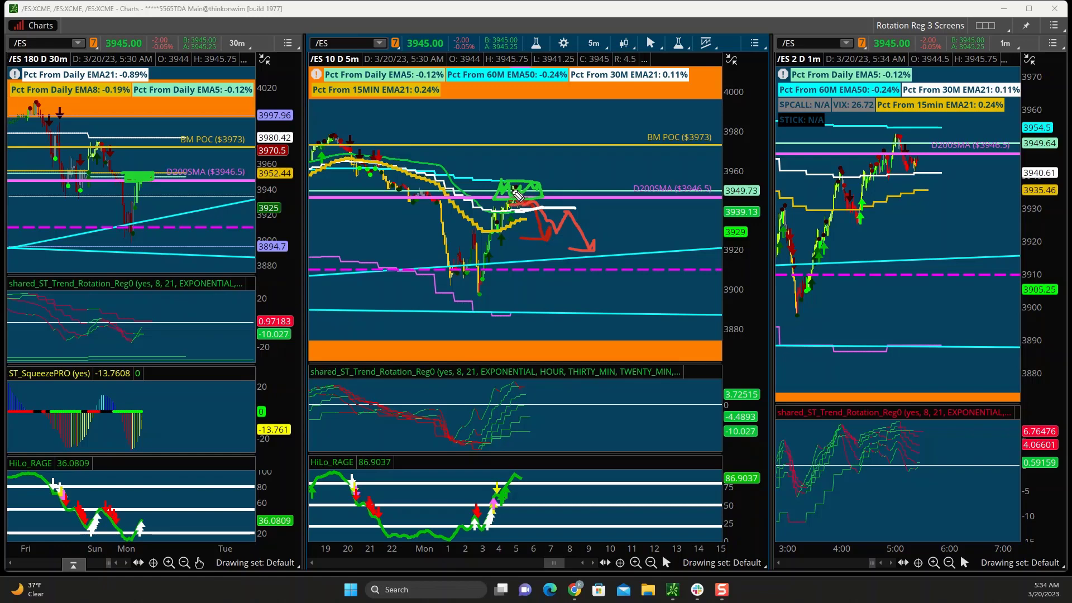
mouse_move(527, 191)
mouse_down()
mouse_move(539, 169)
mouse_move(554, 190)
mouse_move(582, 162)
mouse_up()
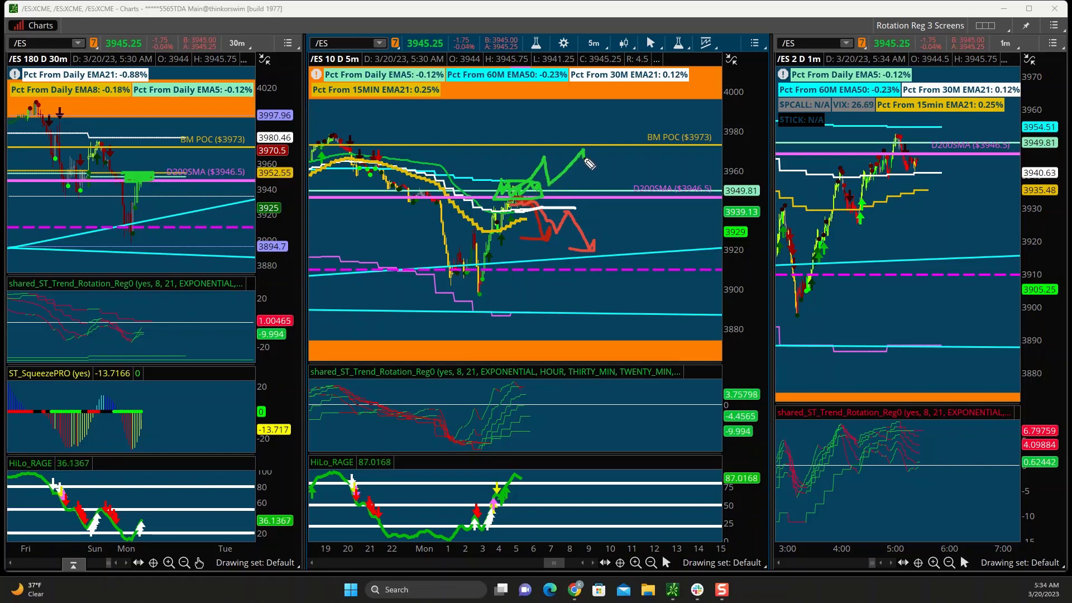
mouse_move(705, 124)
mouse_down()
mouse_move(637, 139)
mouse_move(698, 121)
mouse_up()
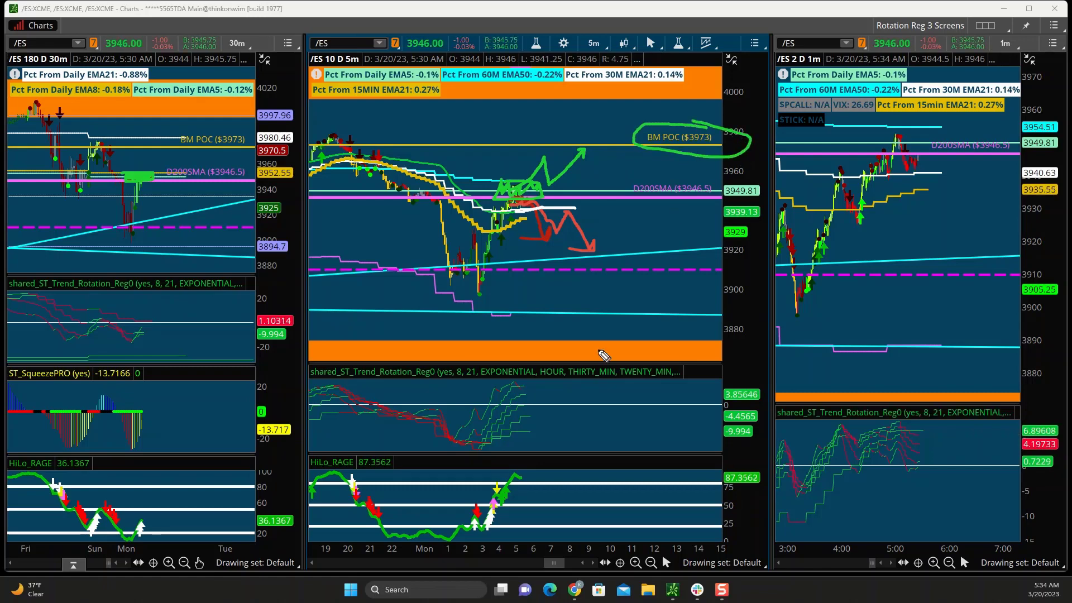